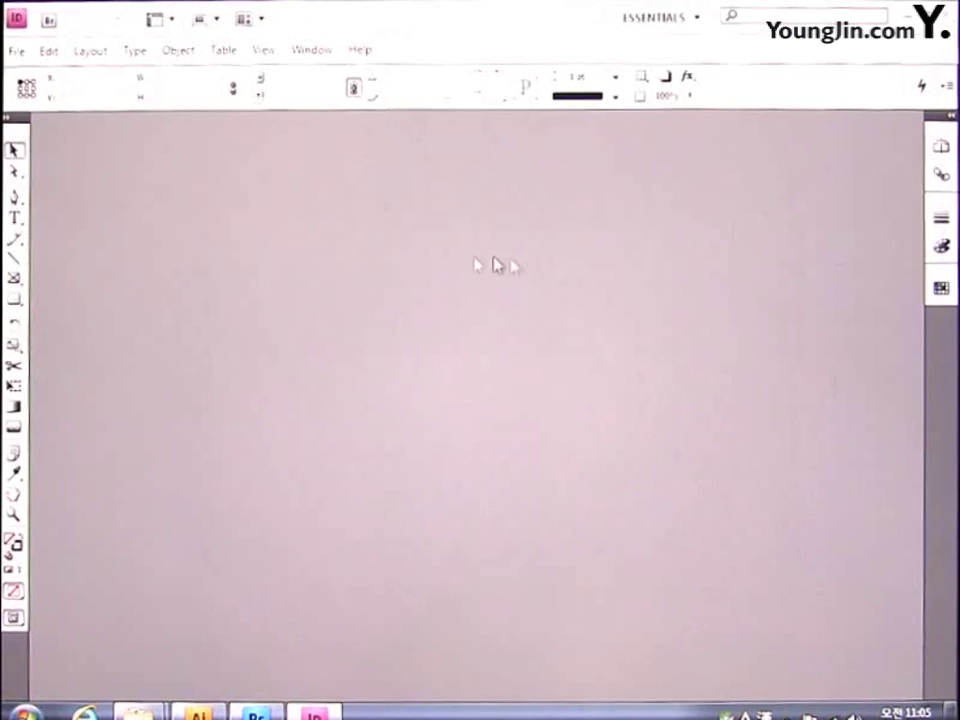
Step: Start a new document with facing pages turned off and the page size set to A4
{"action": "left_click", "coordinate": [20, 54]}
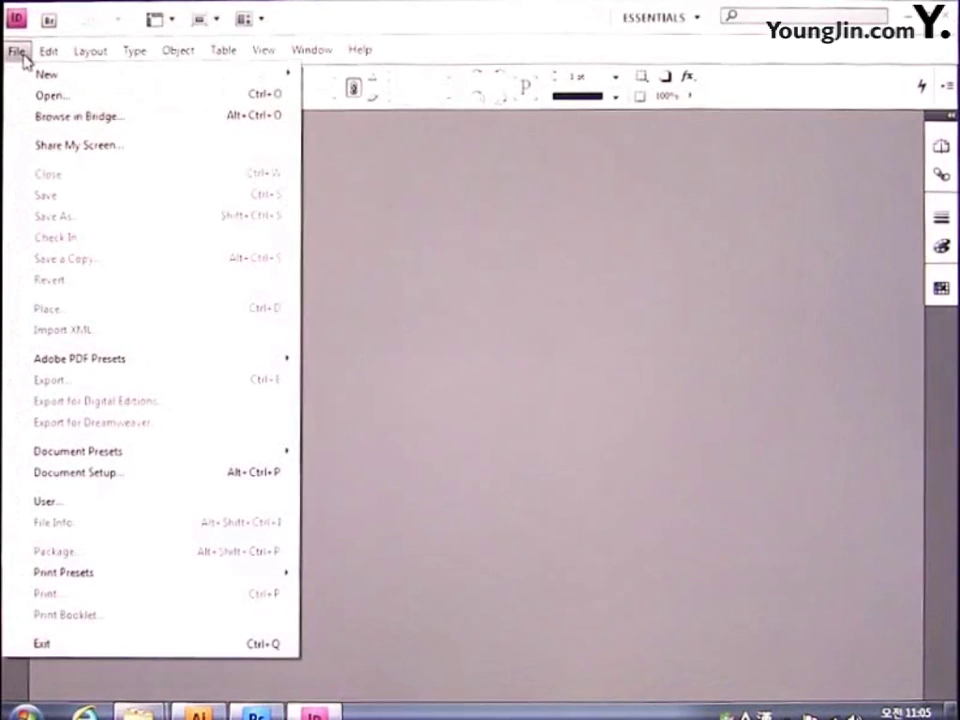
{"action": "mouse_move", "coordinate": [50, 78]}
{"action": "left_click", "coordinate": [355, 76]}
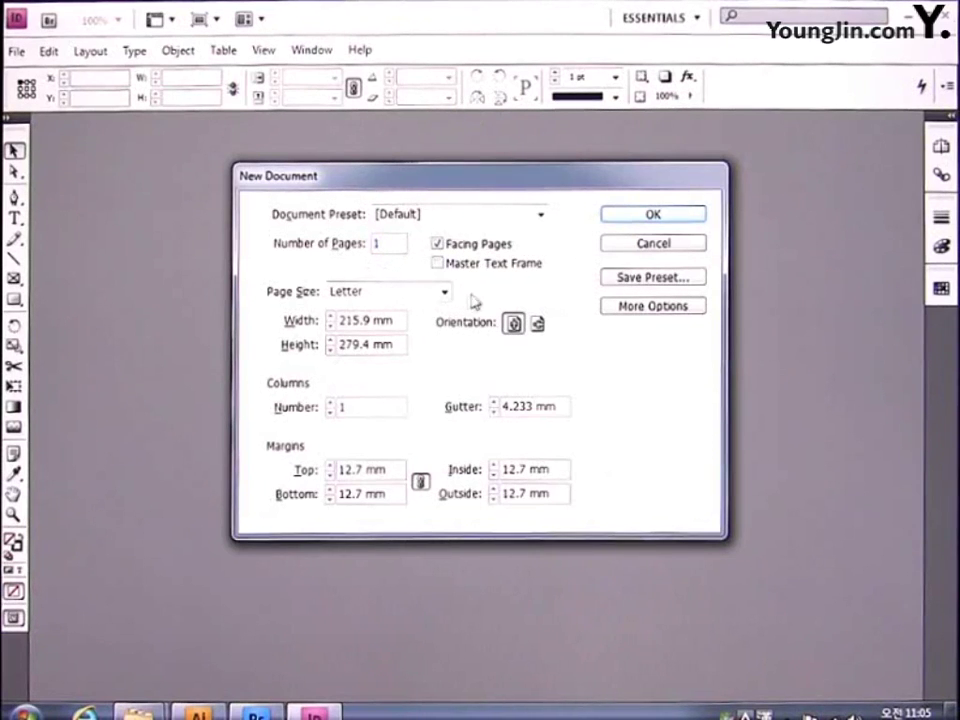
{"action": "left_click", "coordinate": [445, 249]}
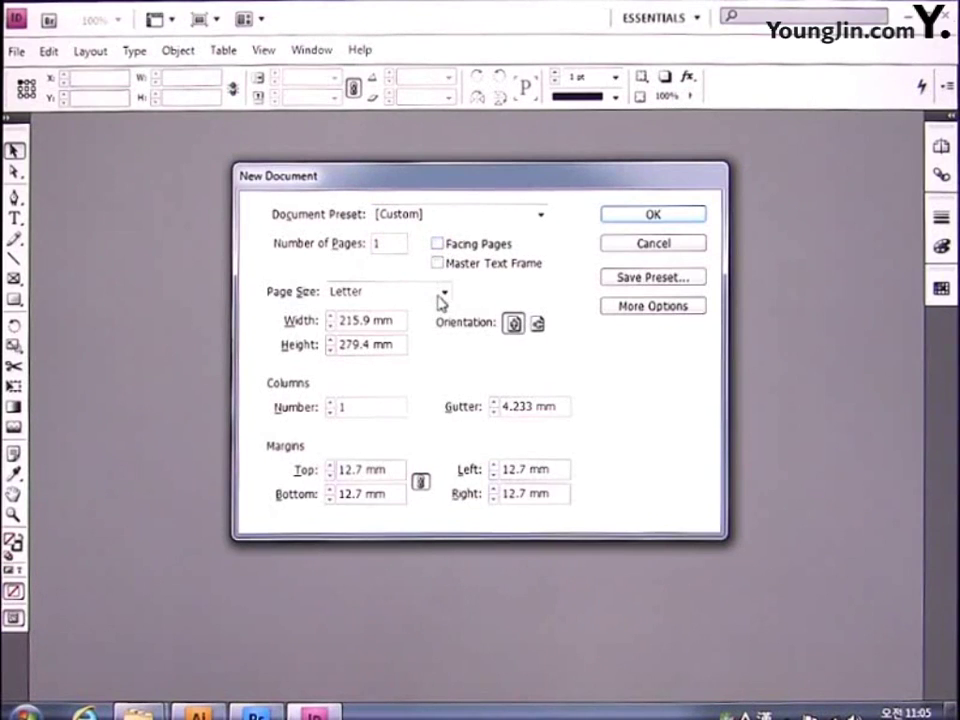
{"action": "left_click", "coordinate": [443, 293]}
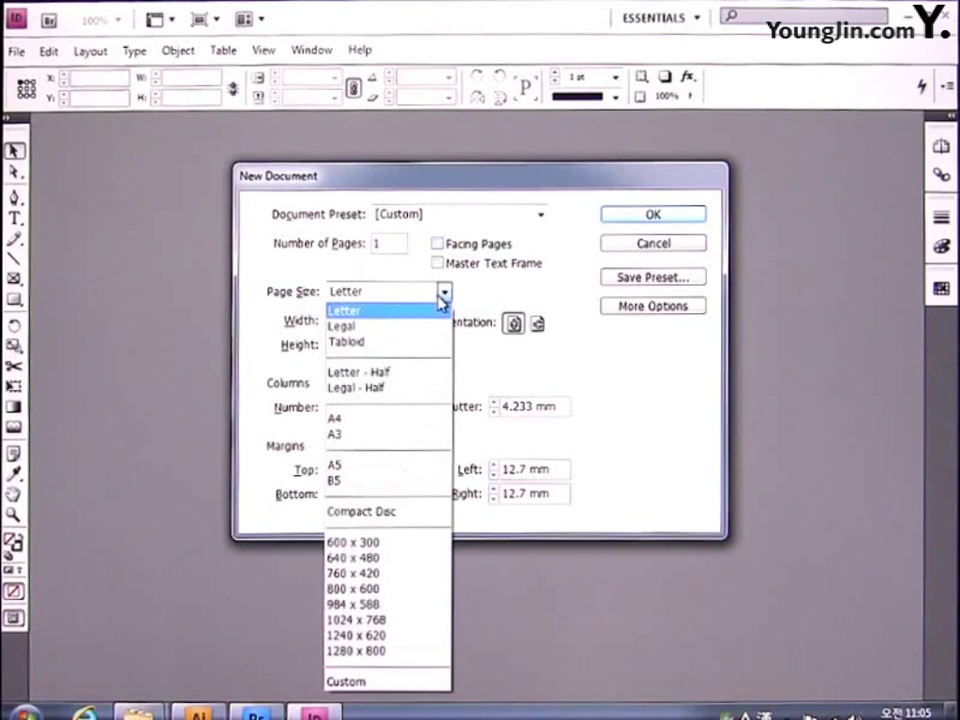
{"action": "left_click", "coordinate": [424, 420]}
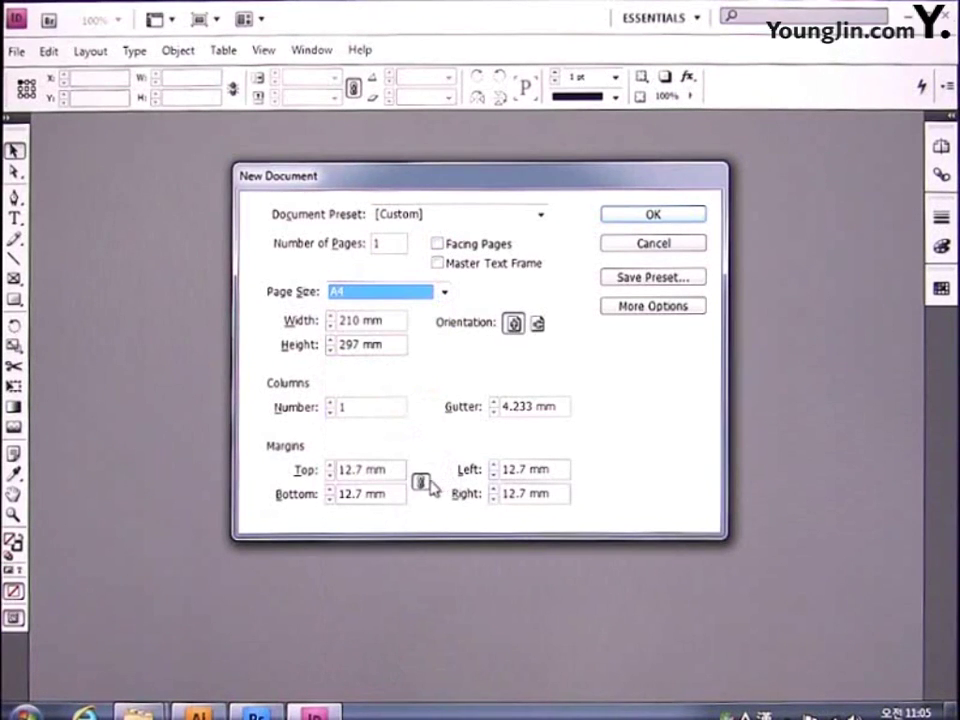
Step: Unlink the margin settings and set the top and bottom margins to 27.5 mm
{"action": "double_click", "coordinate": [389, 471]}
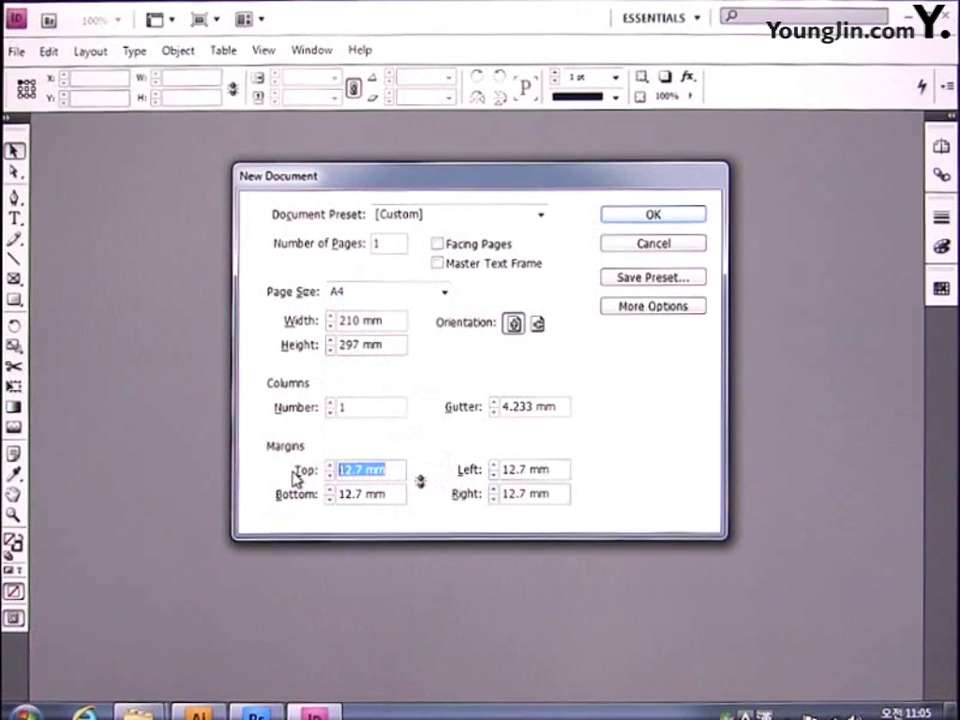
{"action": "type", "text": "2"}
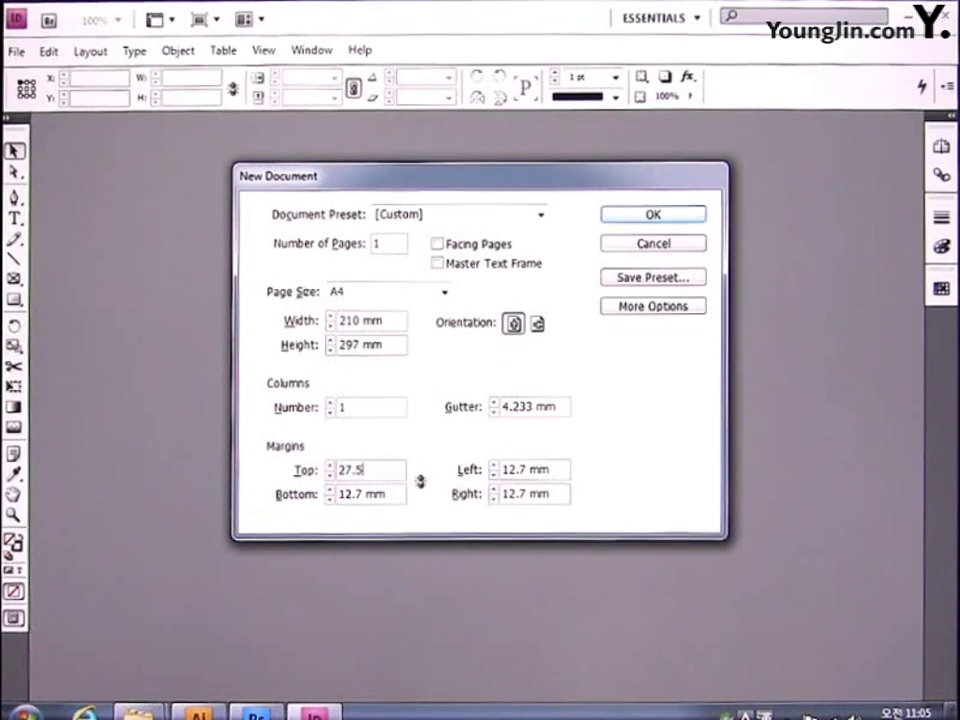
{"action": "type", "text": "7.5"}
{"action": "key", "text": "Tab"}
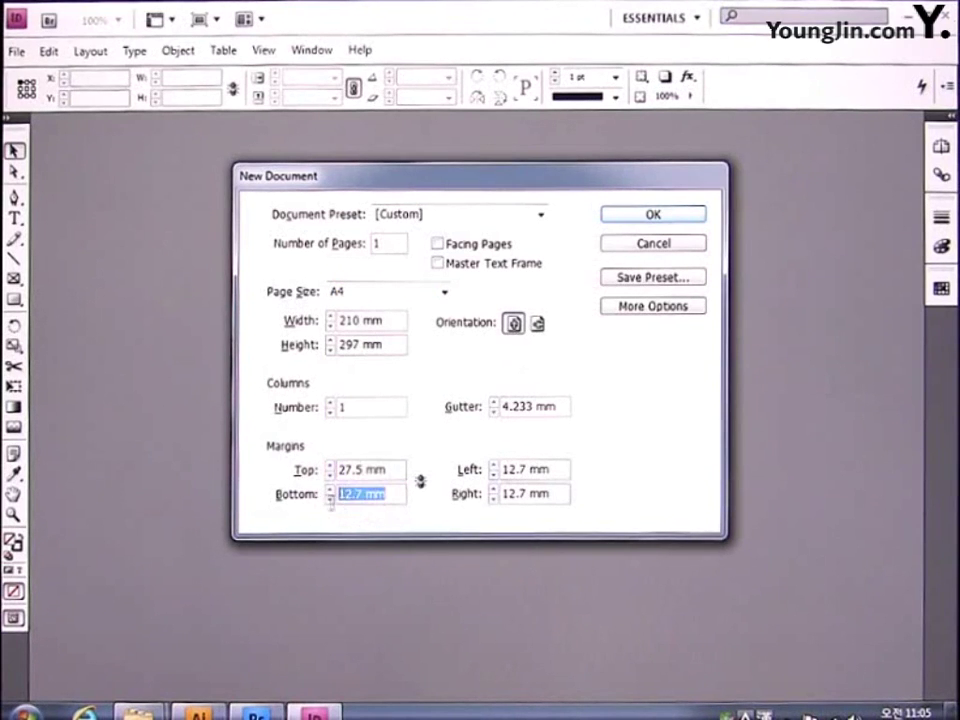
{"action": "type", "text": "27."}
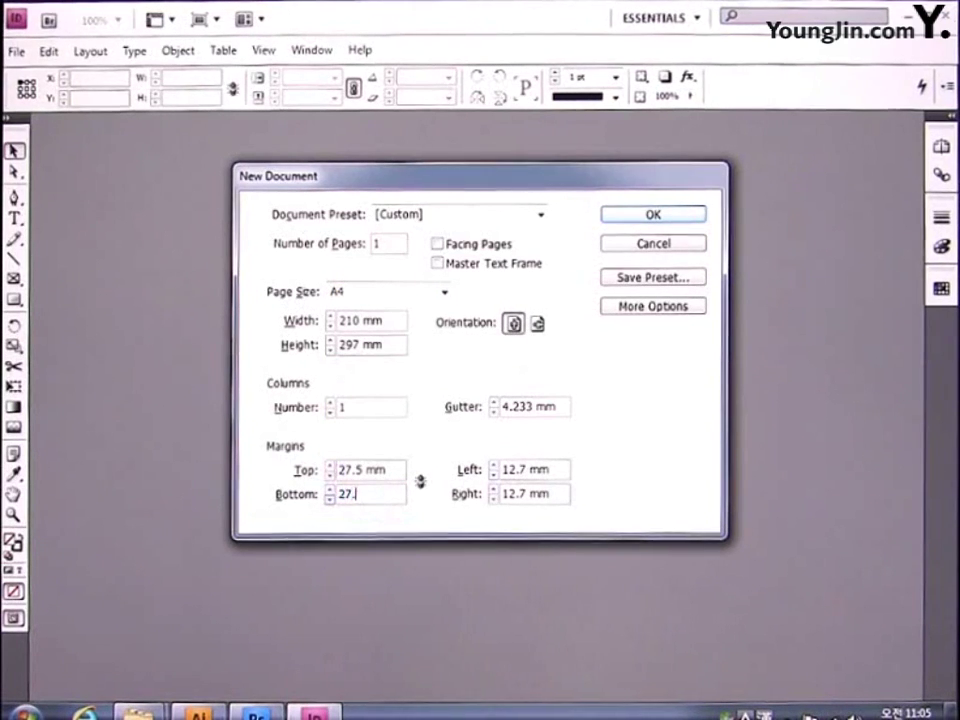
{"action": "type", "text": "5"}
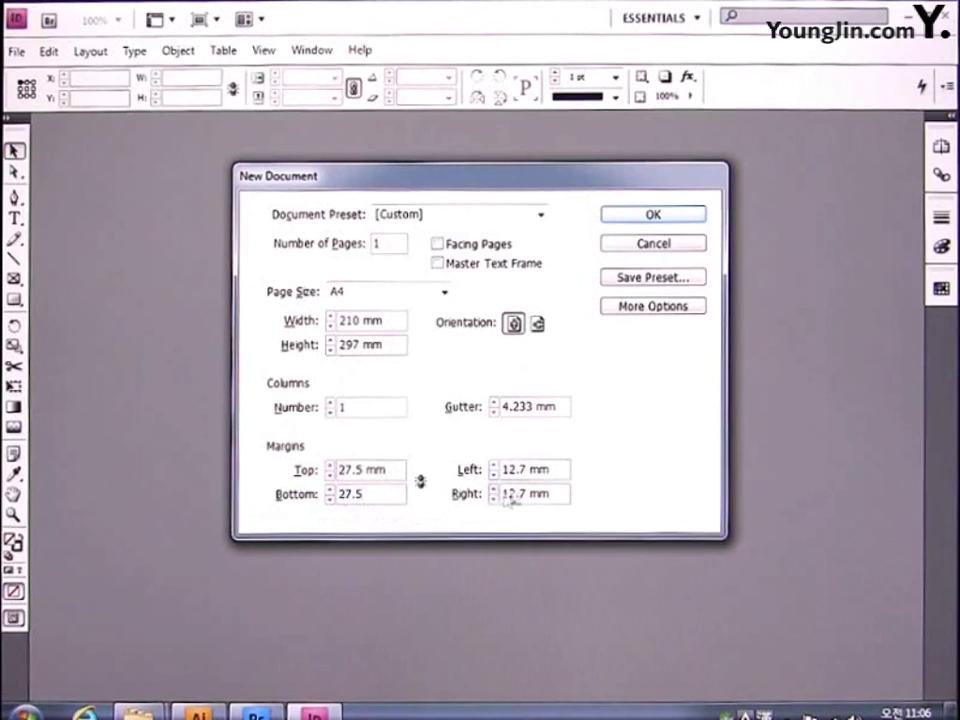
Step: Set the left and right margins to 12 mm and create the document
{"action": "key", "text": "Tab"}
{"action": "type", "text": "12"}
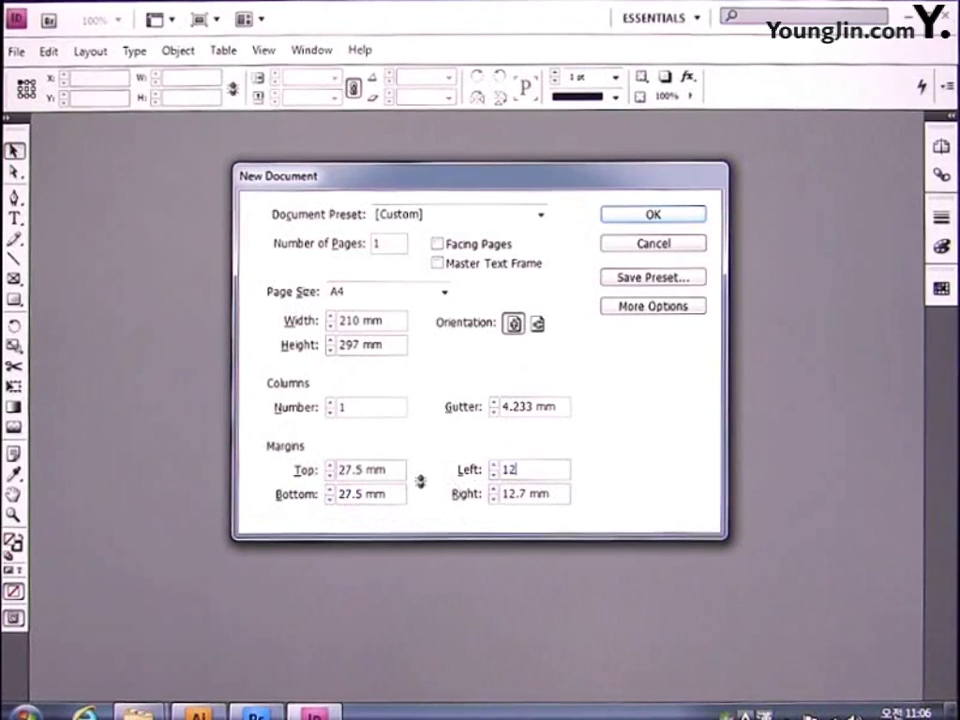
{"action": "left_click_drag", "start_coordinate": [551, 493], "coordinate": [482, 508]}
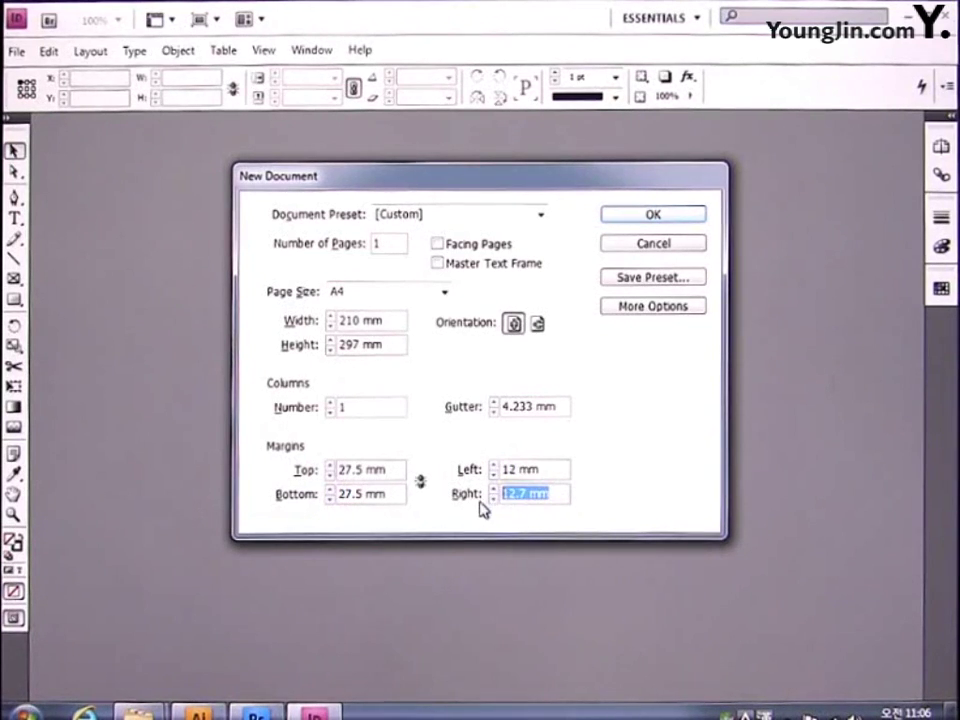
{"action": "type", "text": "12"}
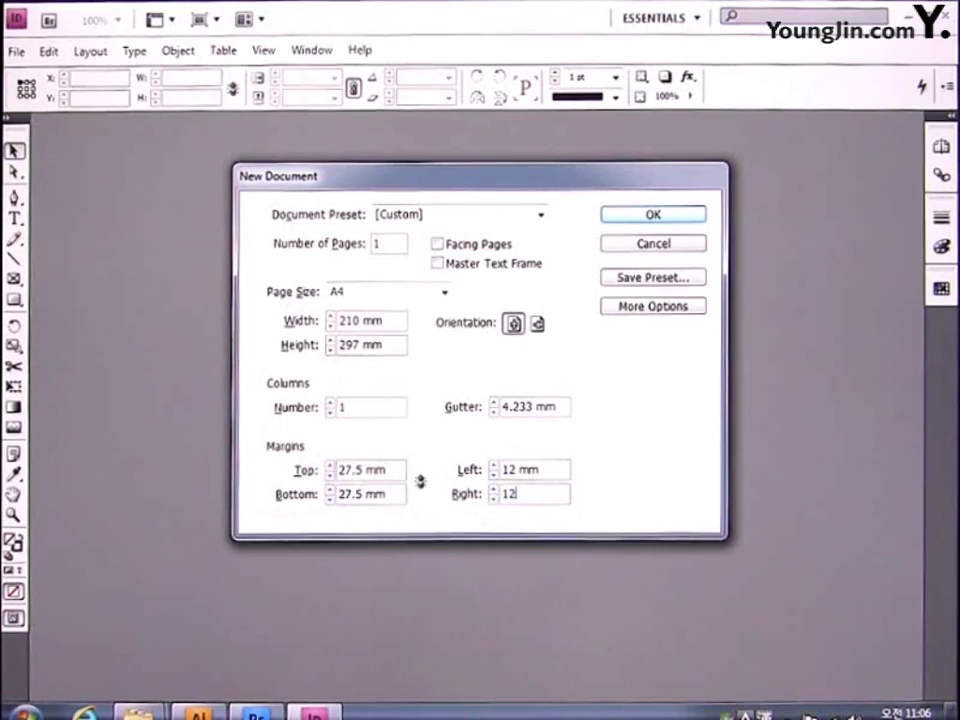
{"action": "left_click", "coordinate": [655, 215]}
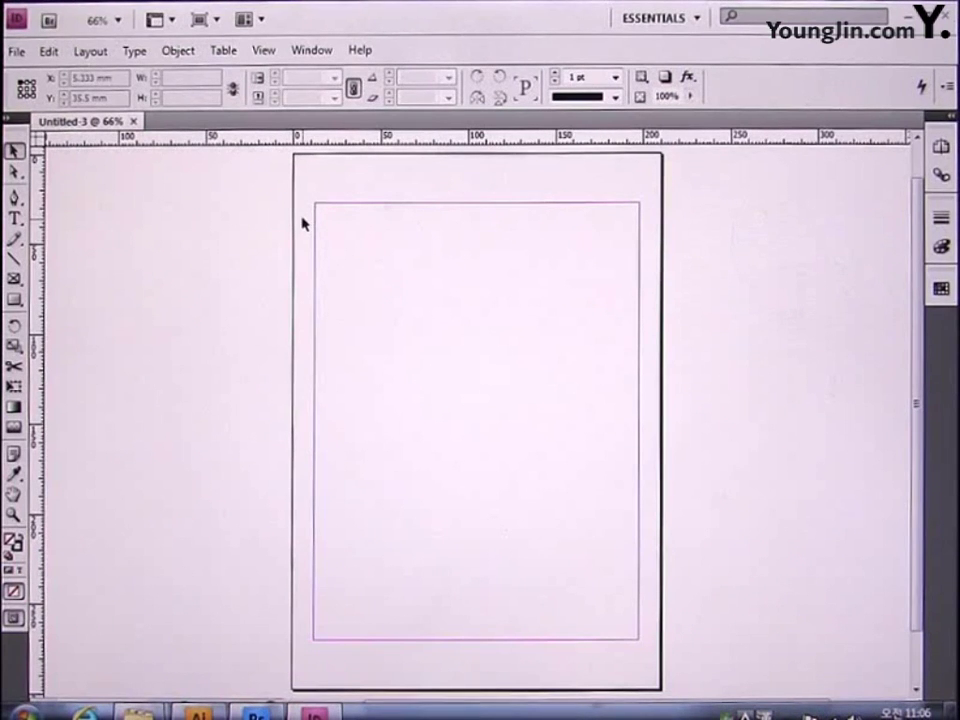
Step: Move the ruler zero point to the upper-left corner of the page margins
{"action": "left_click", "coordinate": [13, 514]}
{"action": "left_click_drag", "start_coordinate": [268, 167], "coordinate": [418, 301]}
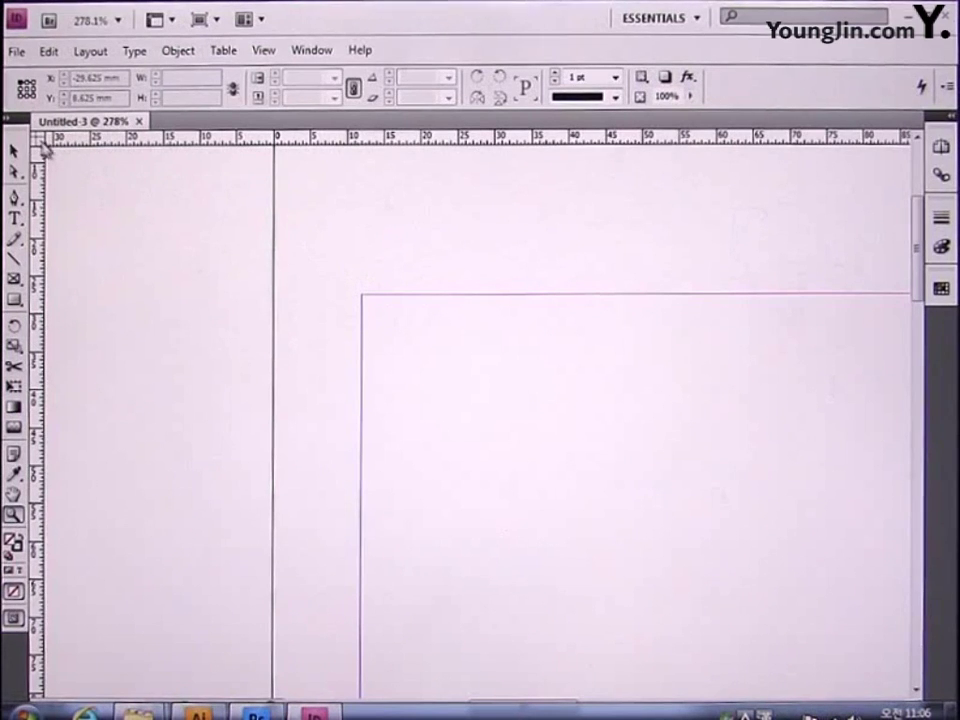
{"action": "left_click_drag", "start_coordinate": [44, 145], "coordinate": [362, 294]}
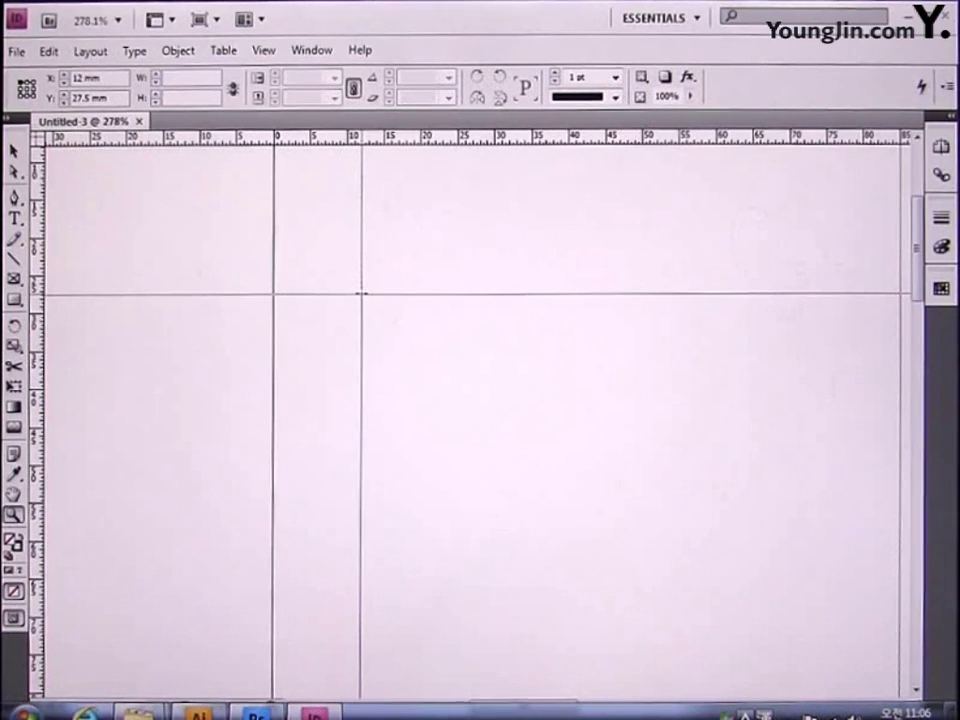
{"action": "left_click_drag", "start_coordinate": [362, 294], "coordinate": [361, 294]}
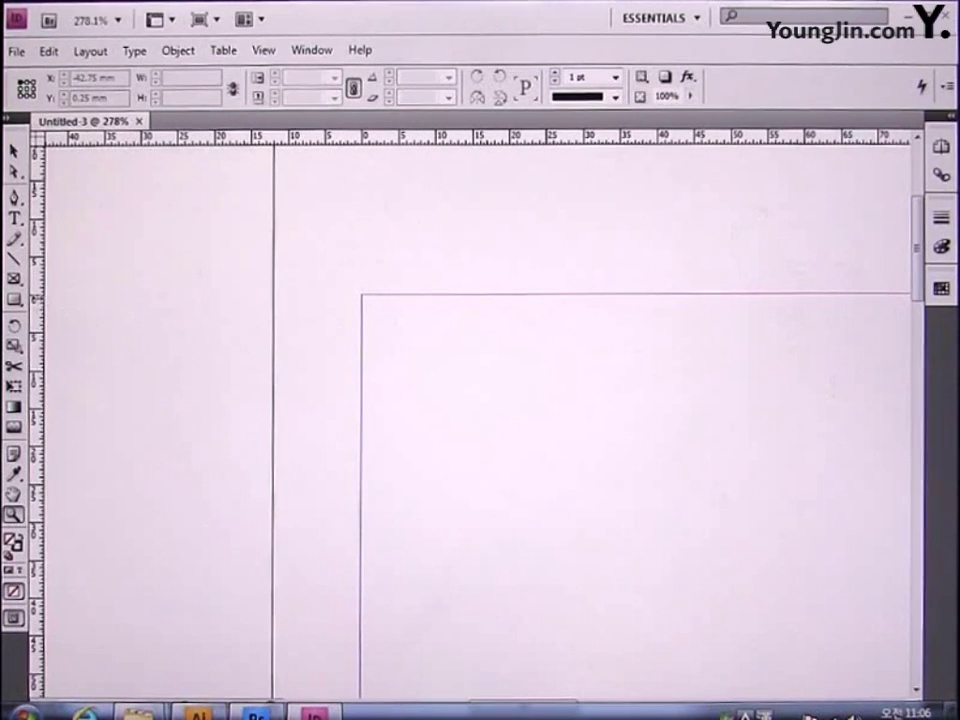
Step: Add a vertical guide at X 3 mm and a horizontal guide at Y 3 mm, inside the upper-left margin corner
{"action": "left_click_drag", "start_coordinate": [37, 302], "coordinate": [385, 329]}
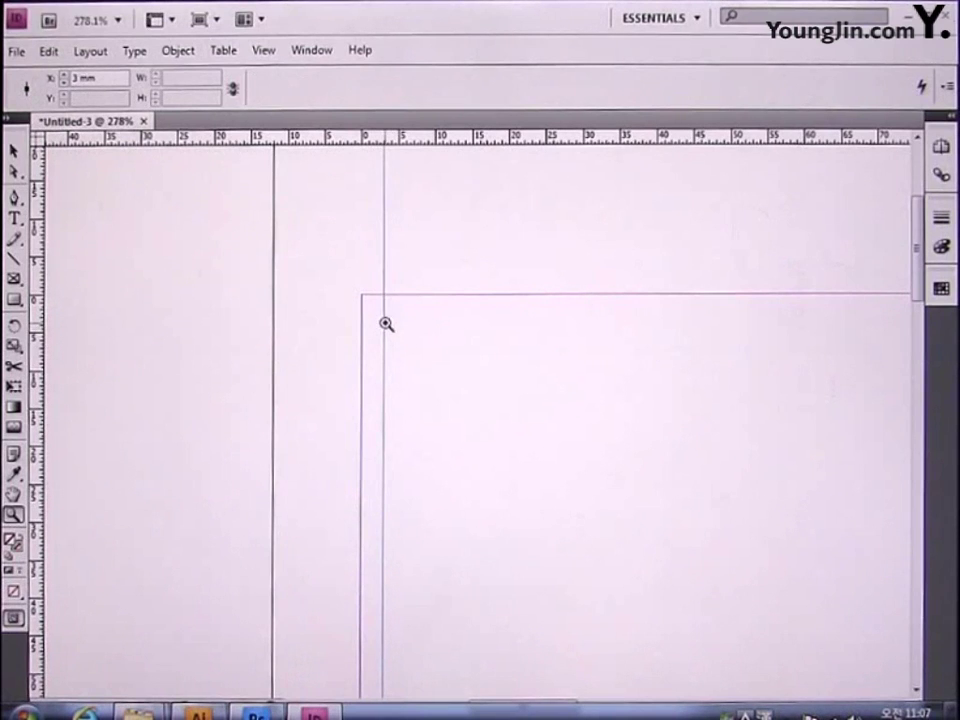
{"action": "left_click_drag", "start_coordinate": [407, 150], "coordinate": [420, 317]}
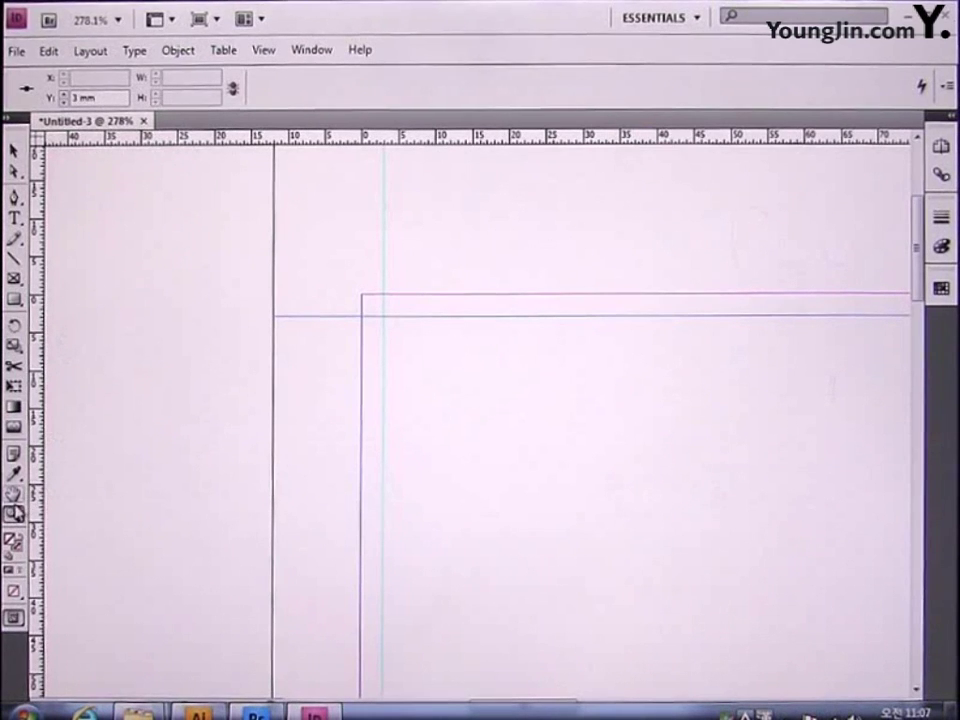
Step: Add a horizontal guide just above the bottom margin and set its Y position to 239 mm
{"action": "double_click", "coordinate": [14, 500]}
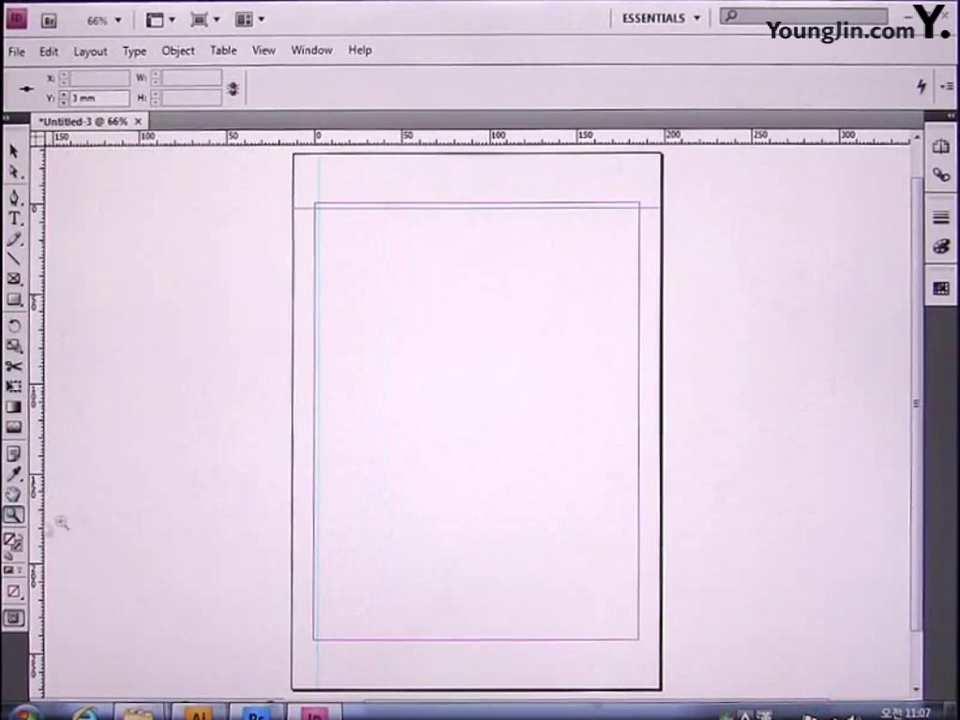
{"action": "left_click_drag", "start_coordinate": [570, 583], "coordinate": [688, 690]}
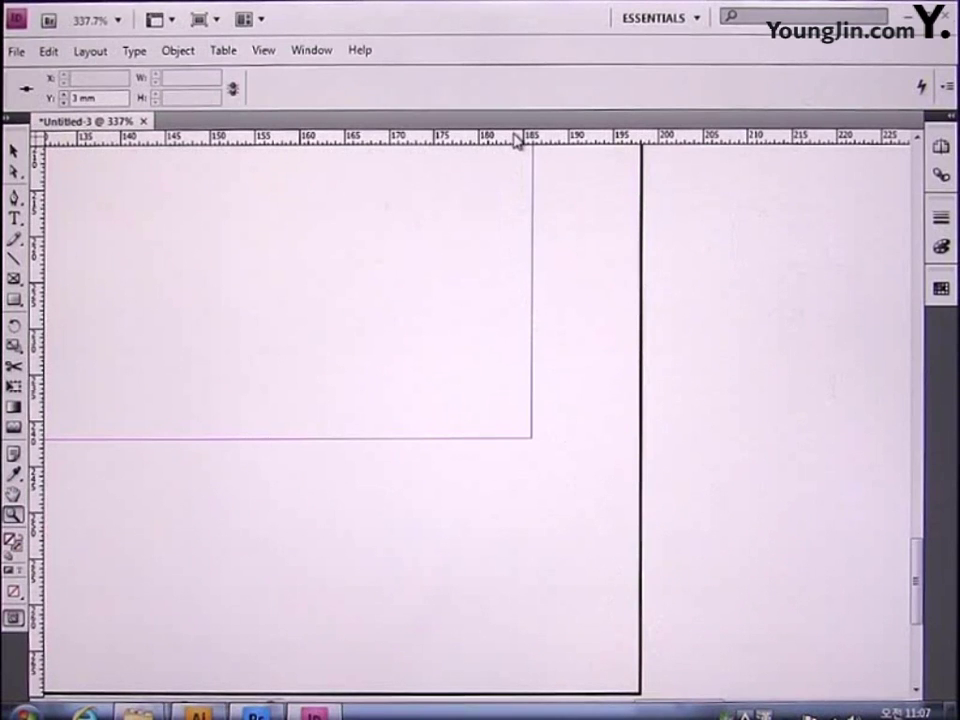
{"action": "left_click_drag", "start_coordinate": [515, 140], "coordinate": [586, 418]}
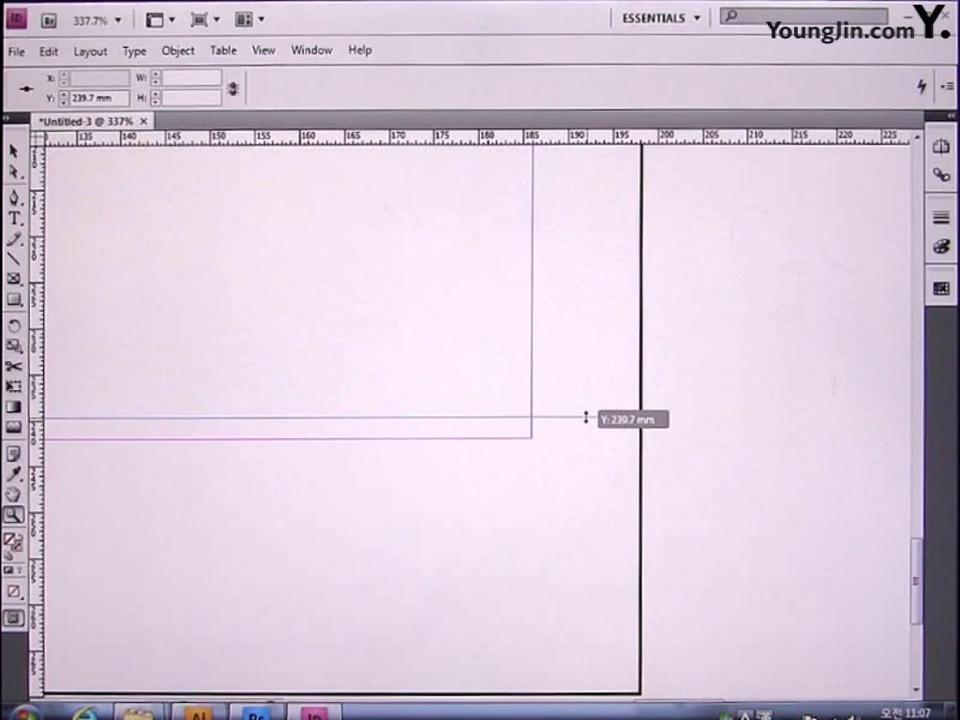
{"action": "left_click_drag", "start_coordinate": [586, 418], "coordinate": [587, 418]}
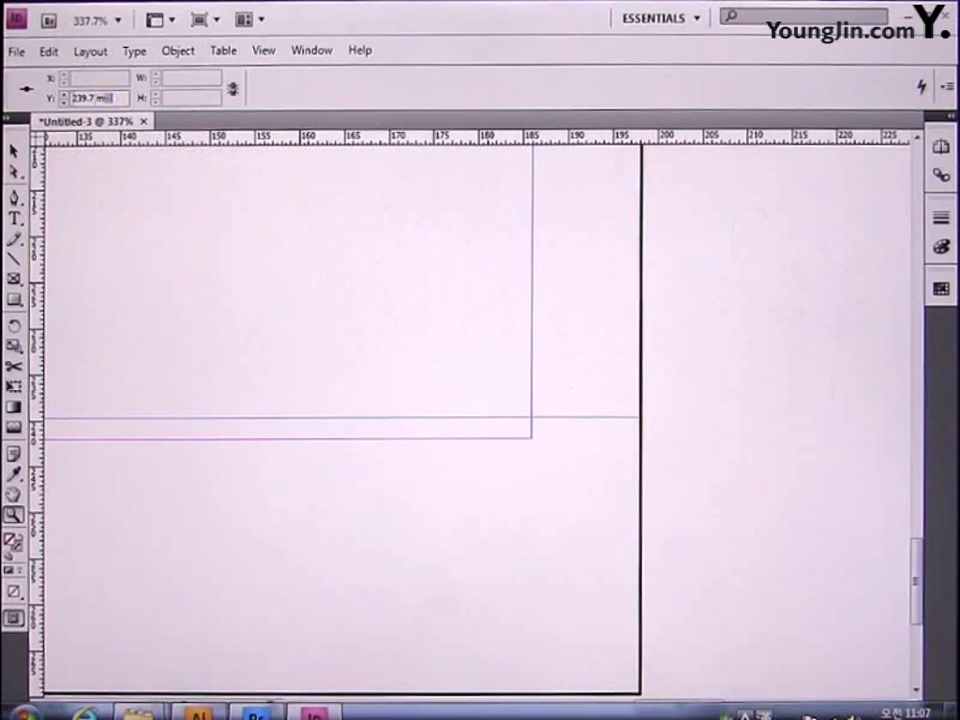
{"action": "left_click_drag", "start_coordinate": [118, 100], "coordinate": [17, 96]}
{"action": "type", "text": "239"}
{"action": "key", "text": "Return"}
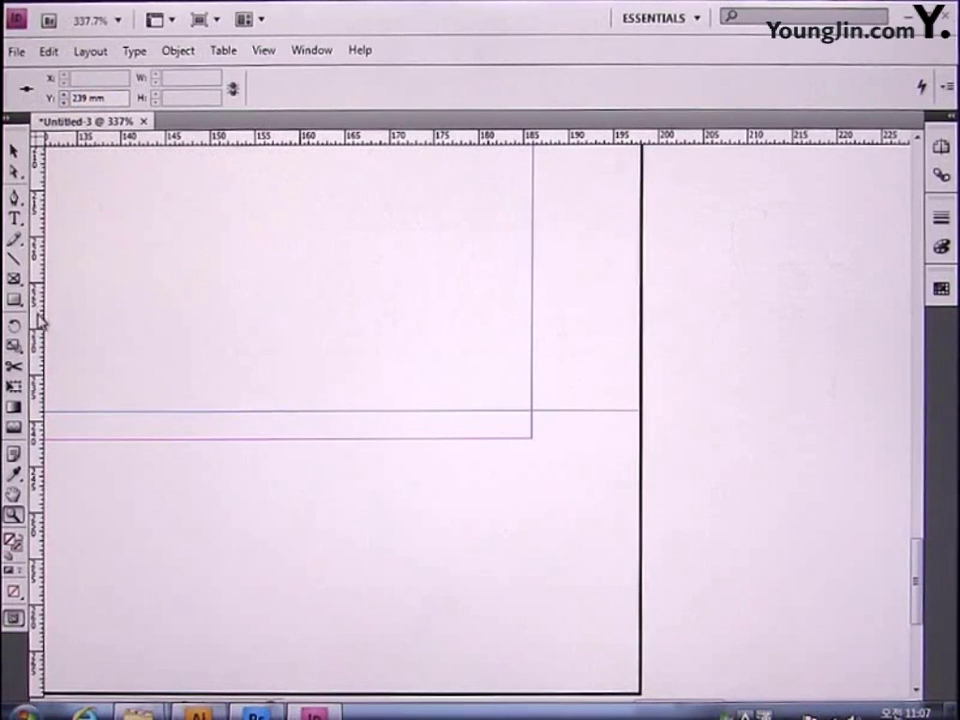
Step: Add a vertical guide just inside the right margin and set its X position to 183 mm
{"action": "left_click_drag", "start_coordinate": [39, 319], "coordinate": [492, 389]}
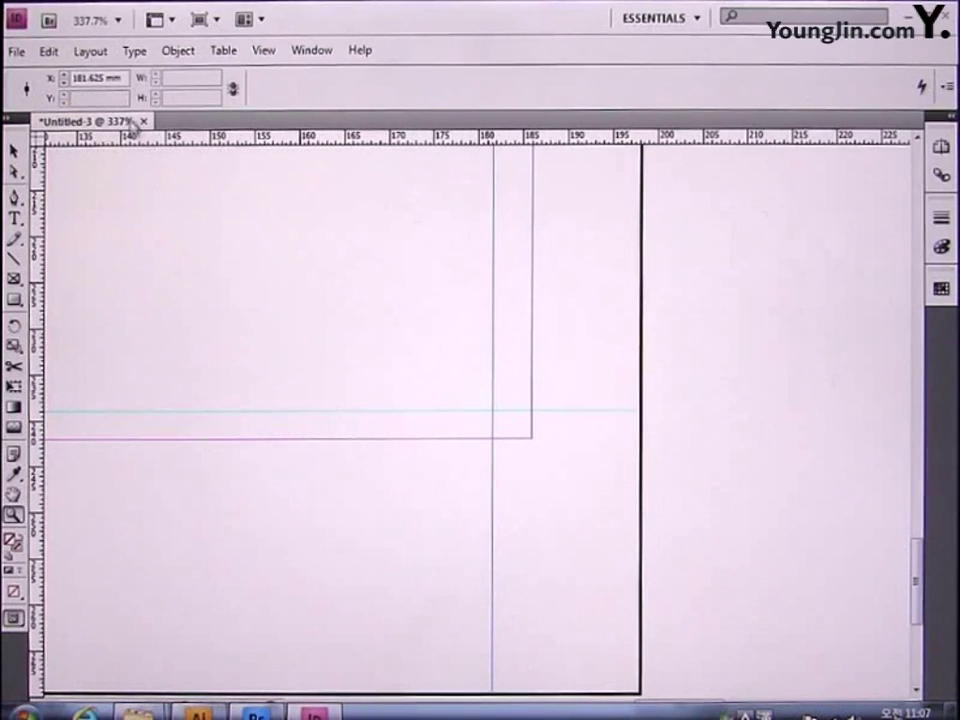
{"action": "double_click", "coordinate": [124, 79]}
{"action": "type", "text": "1"}
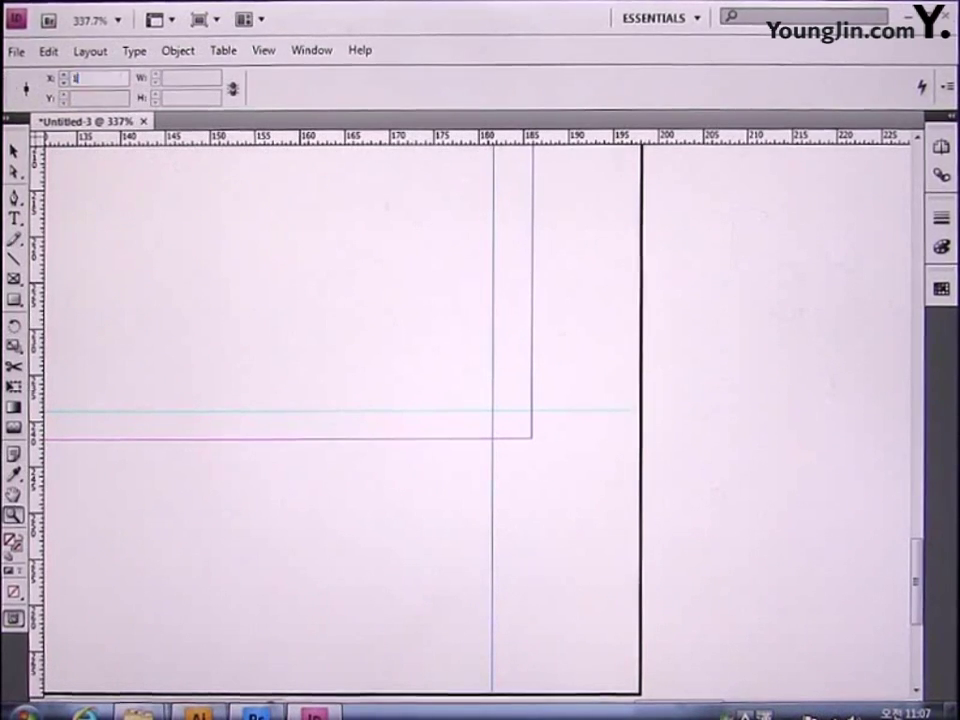
{"action": "type", "text": "83"}
{"action": "key", "text": "Return"}
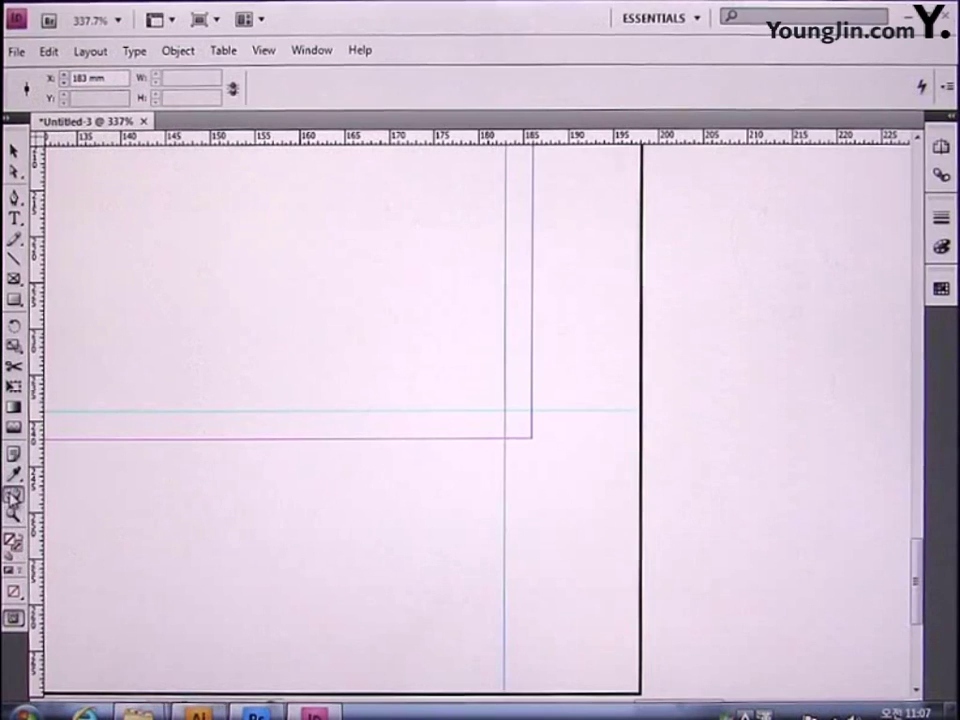
Step: Draw a vertical line above the top margin beside the 3 mm vertical guide and set its length to 5 mm
{"action": "double_click", "coordinate": [14, 493]}
{"action": "left_click", "coordinate": [14, 514]}
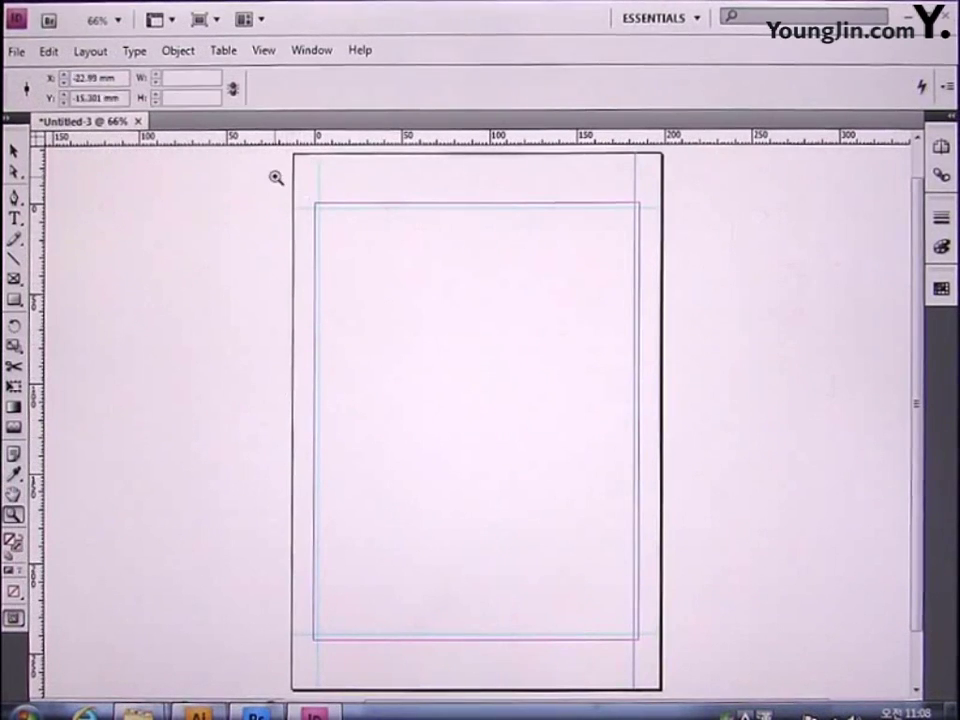
{"action": "left_click_drag", "start_coordinate": [276, 177], "coordinate": [600, 475]}
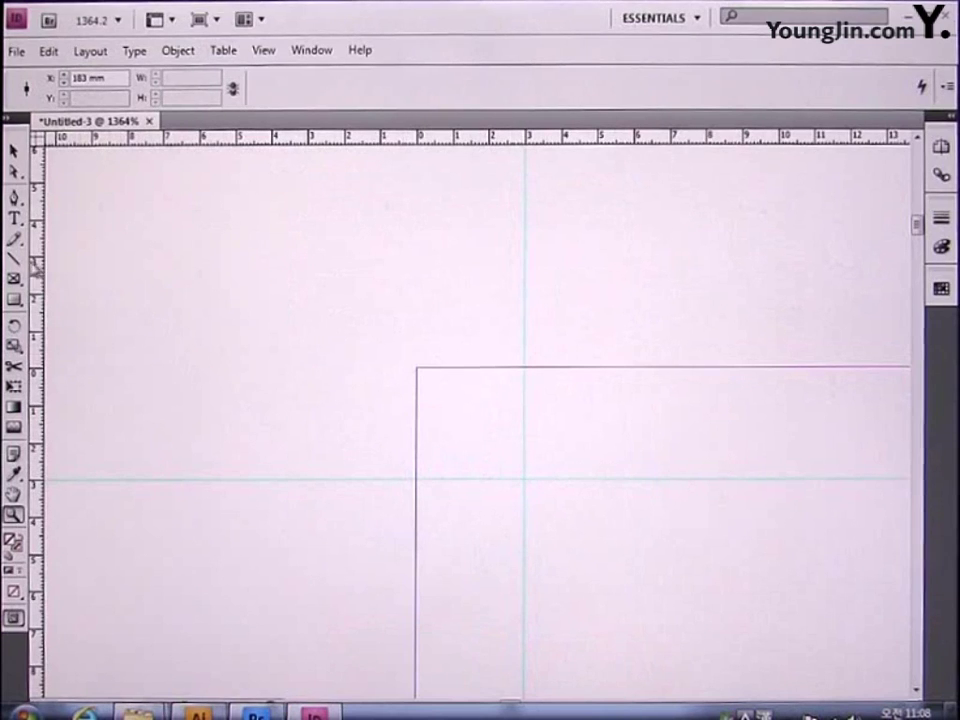
{"action": "left_click", "coordinate": [14, 258]}
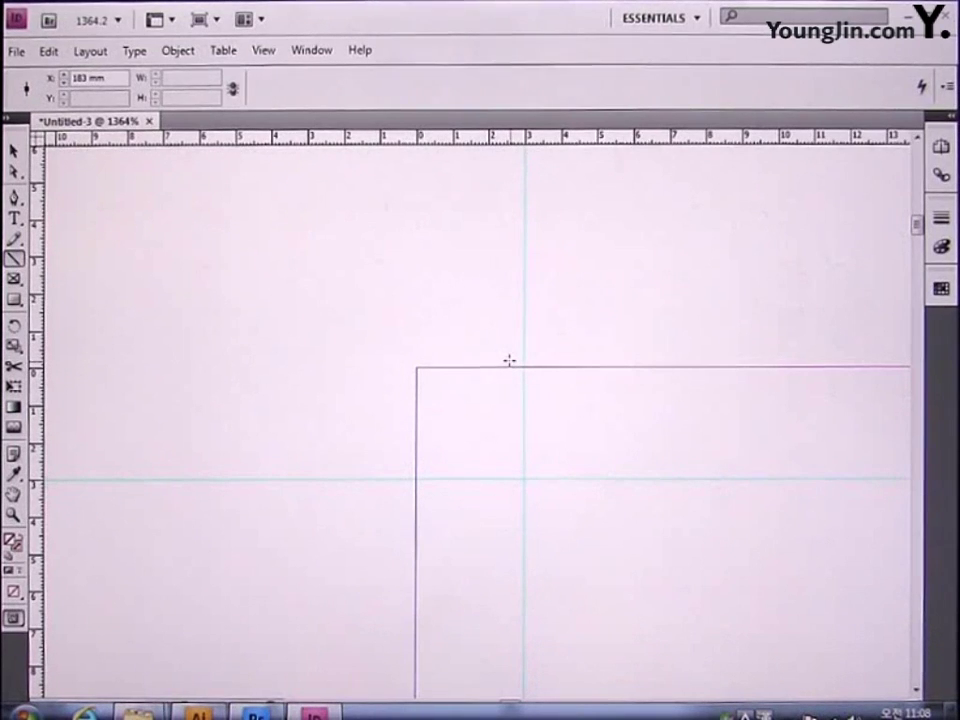
{"action": "left_click_drag", "start_coordinate": [509, 360], "coordinate": [511, 174]}
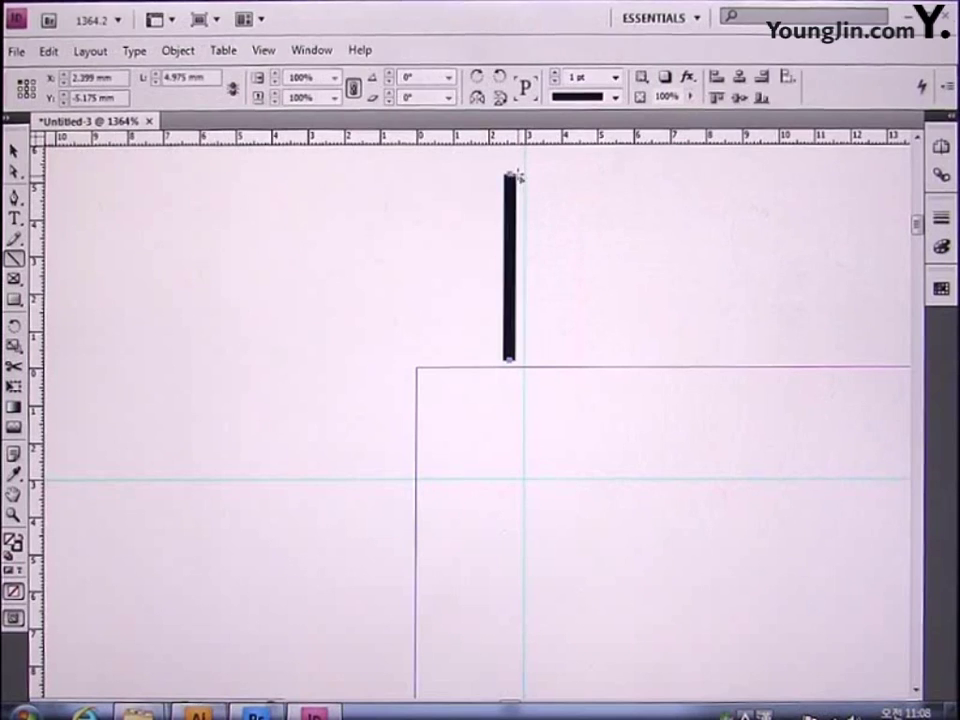
{"action": "left_click", "coordinate": [216, 75]}
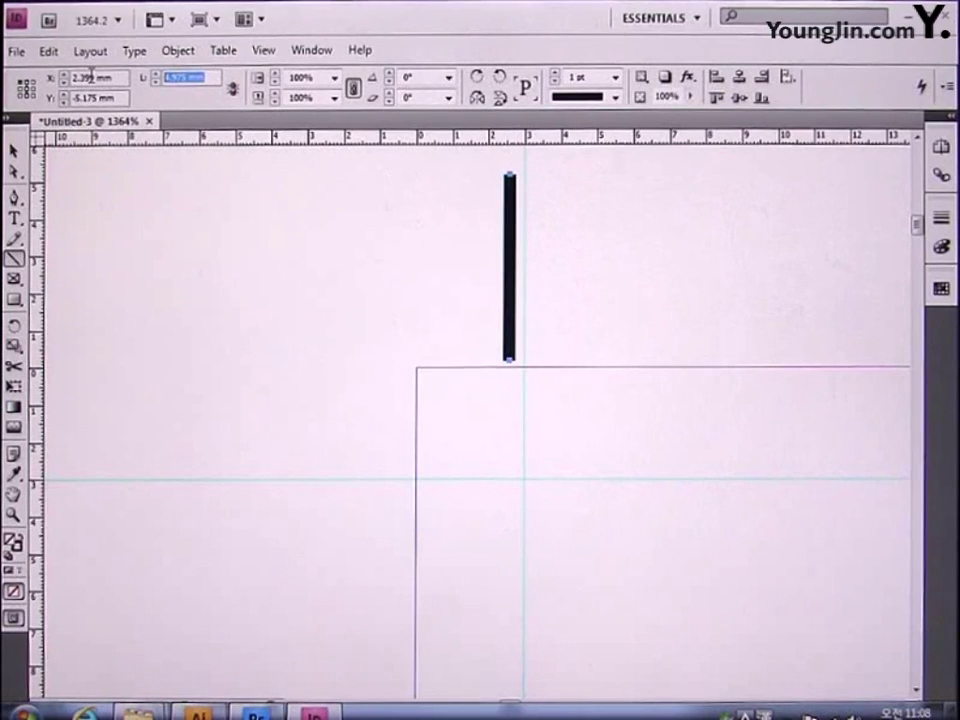
{"action": "type", "text": "5"}
{"action": "key", "text": "Return"}
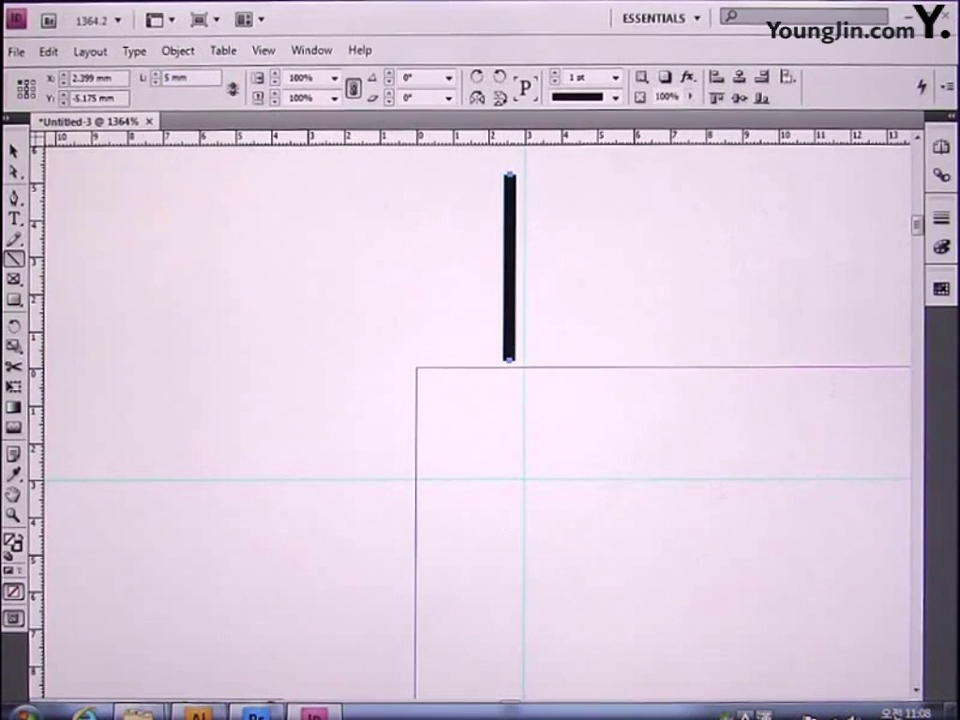
Step: Move the vertical line so its lower end meets the top margin and its right edge meets the 3 mm vertical guide
{"action": "left_click", "coordinate": [14, 151]}
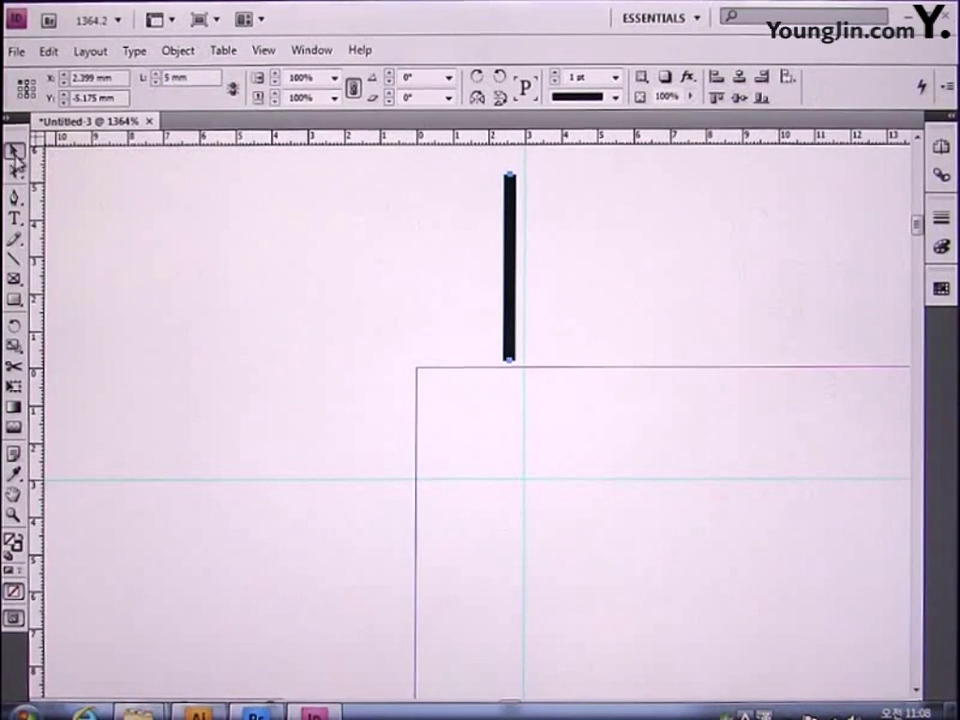
{"action": "left_click_drag", "start_coordinate": [510, 331], "coordinate": [518, 335]}
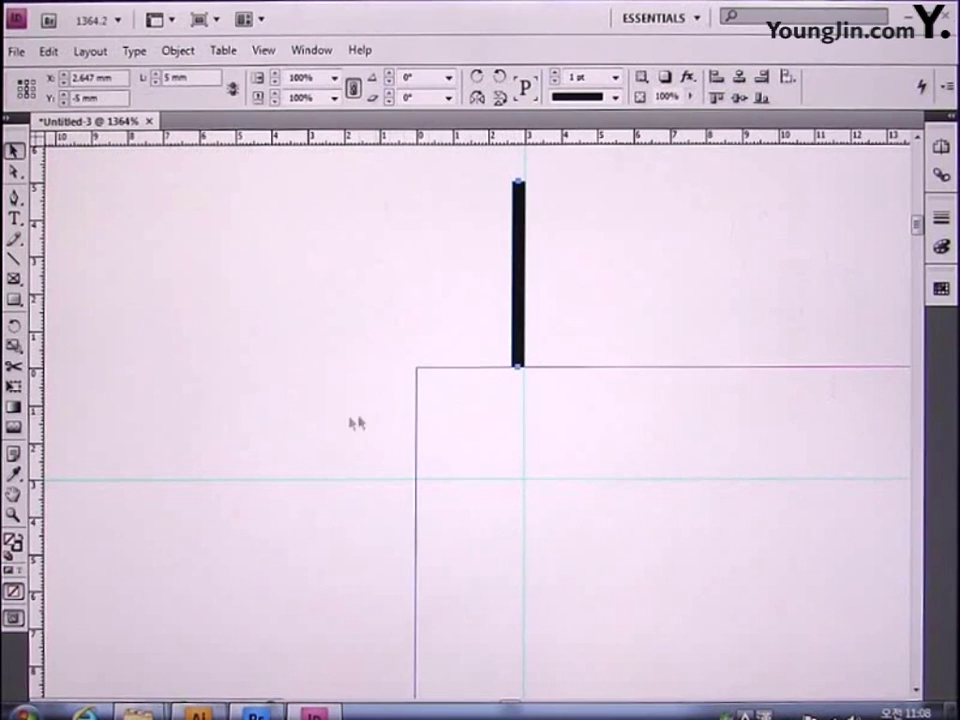
Step: Draw a 5 mm horizontal line outside the left margin, ending at that margin with its lower edge on the 3 mm horizontal guide
{"action": "left_click", "coordinate": [14, 258]}
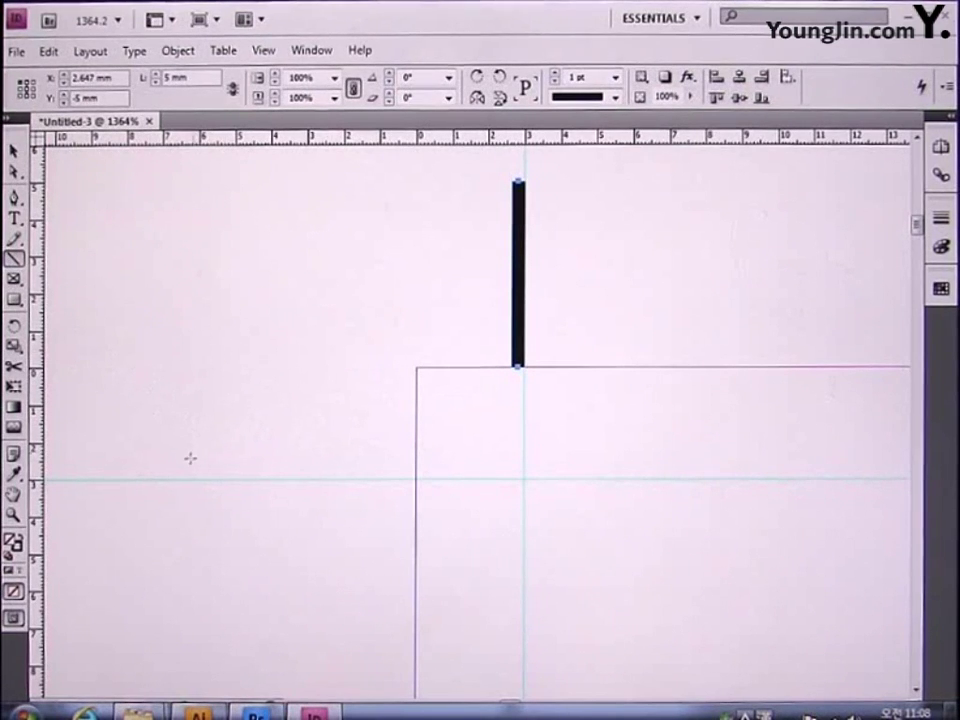
{"action": "left_click_drag", "start_coordinate": [186, 462], "coordinate": [395, 462]}
{"action": "left_click", "coordinate": [16, 150]}
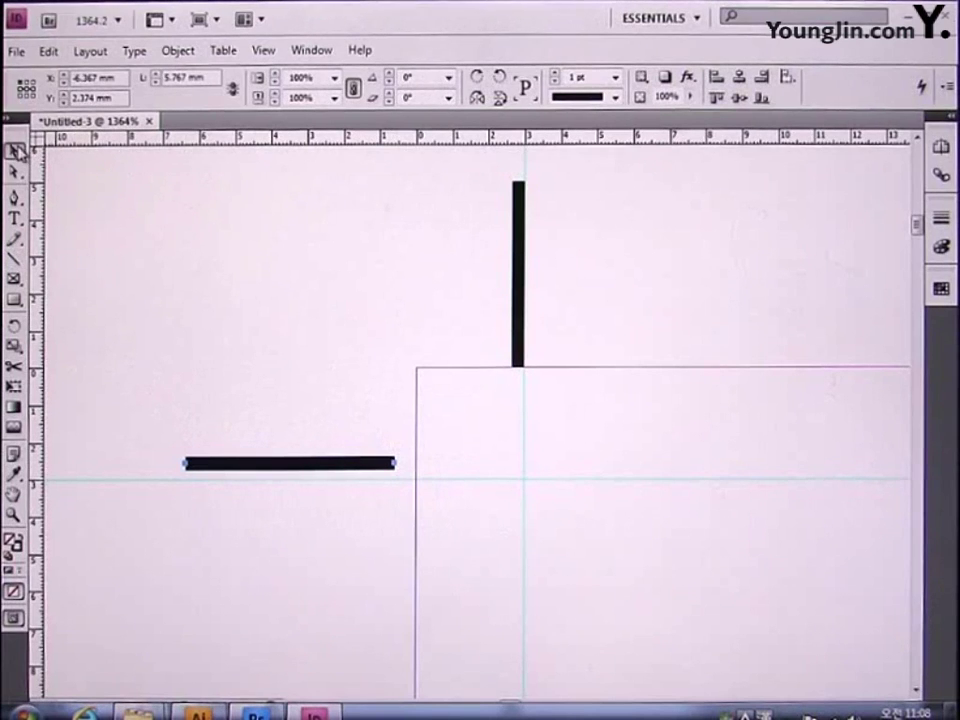
{"action": "triple_click", "coordinate": [192, 77]}
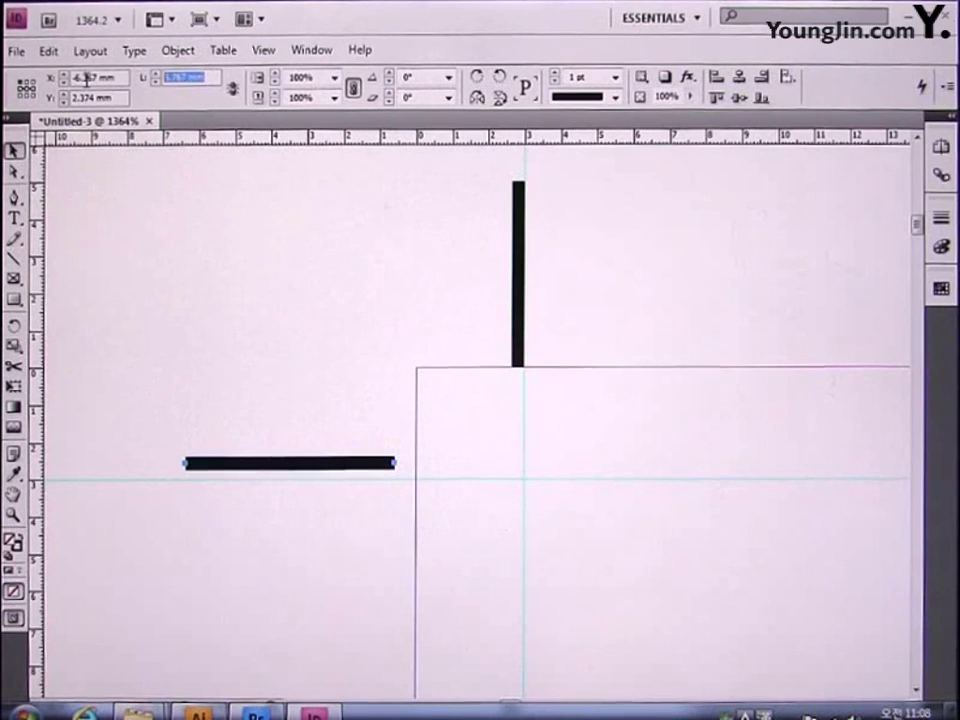
{"action": "type", "text": "5"}
{"action": "key", "text": "Return"}
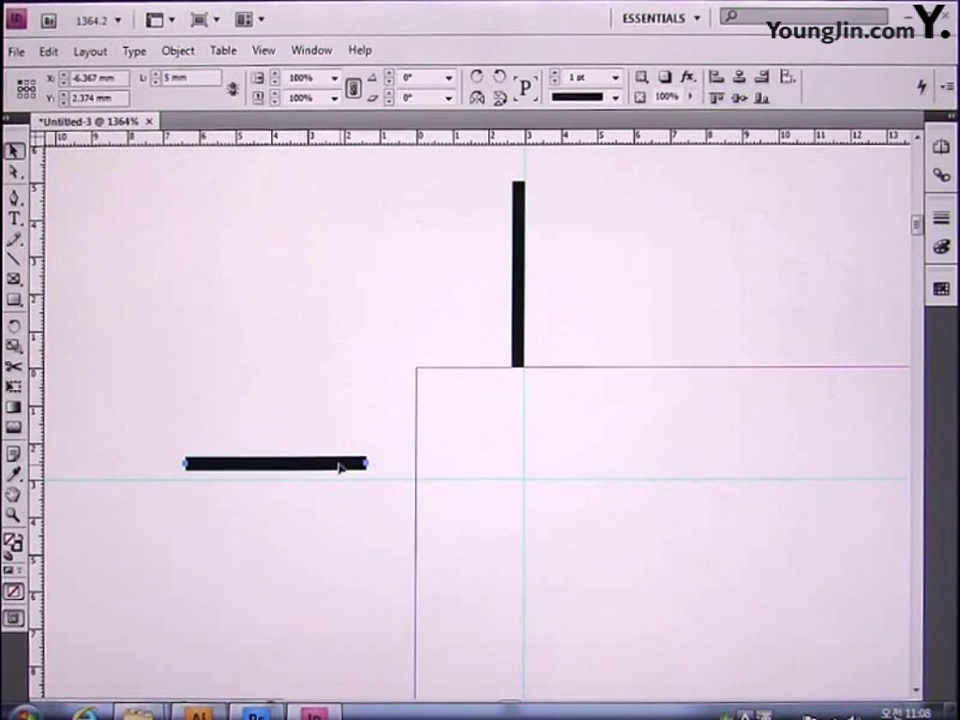
{"action": "left_click_drag", "start_coordinate": [339, 466], "coordinate": [387, 476]}
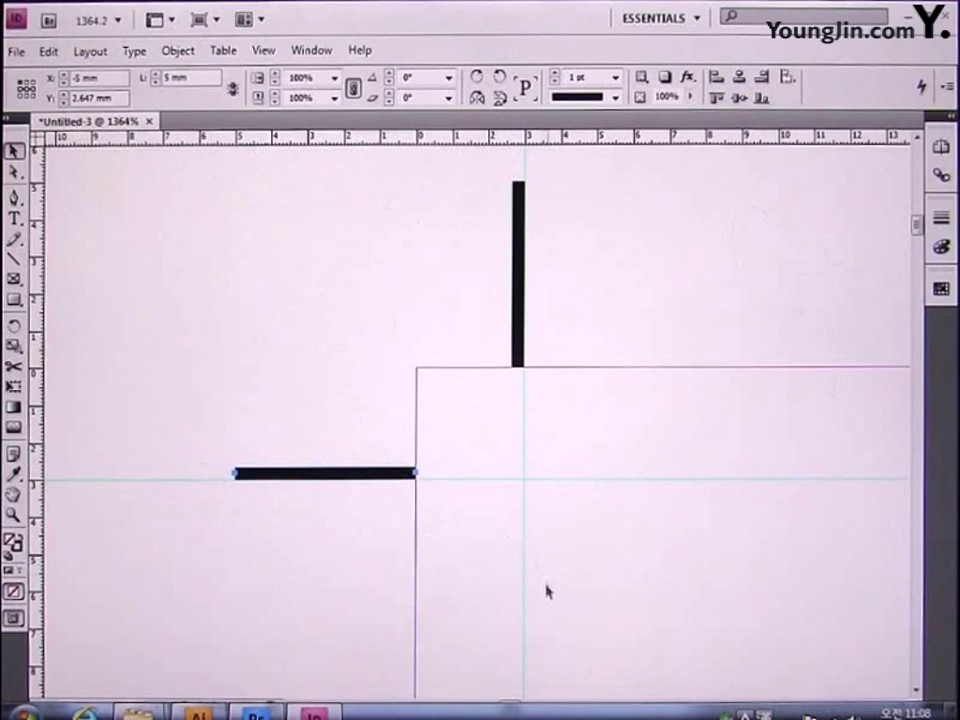
Step: Copy the vertical and horizontal crop-mark lines together and paste them near the top-right margin corner
{"action": "left_click", "coordinate": [518, 306], "text": "shift"}
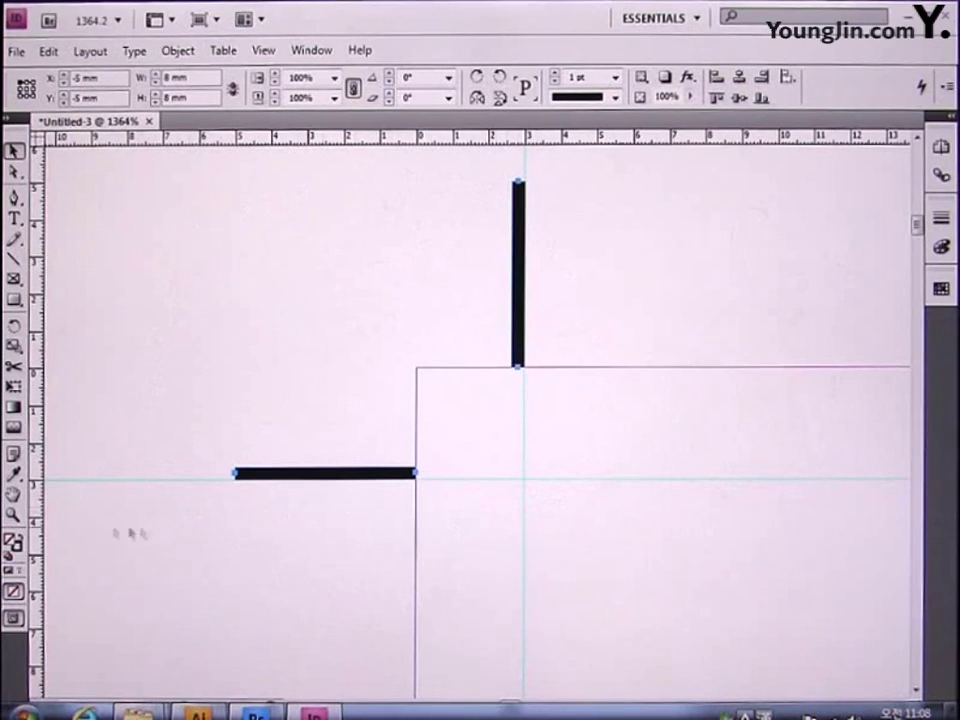
{"action": "left_click", "coordinate": [14, 514]}
{"action": "key", "text": "ctrl+0"}
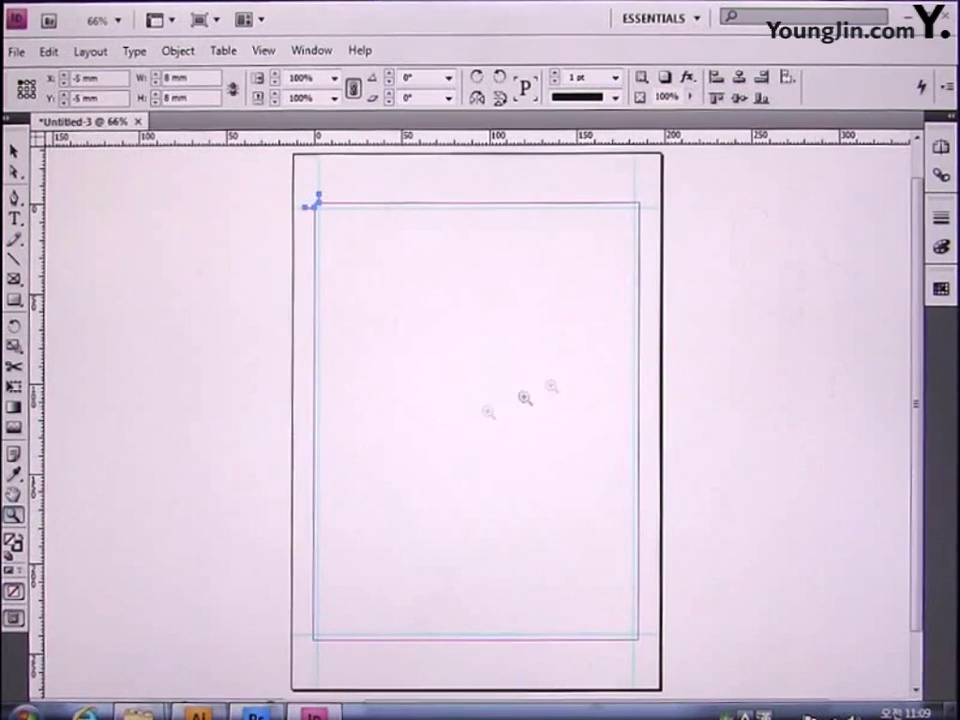
{"action": "left_click_drag", "start_coordinate": [615, 184], "coordinate": [668, 238]}
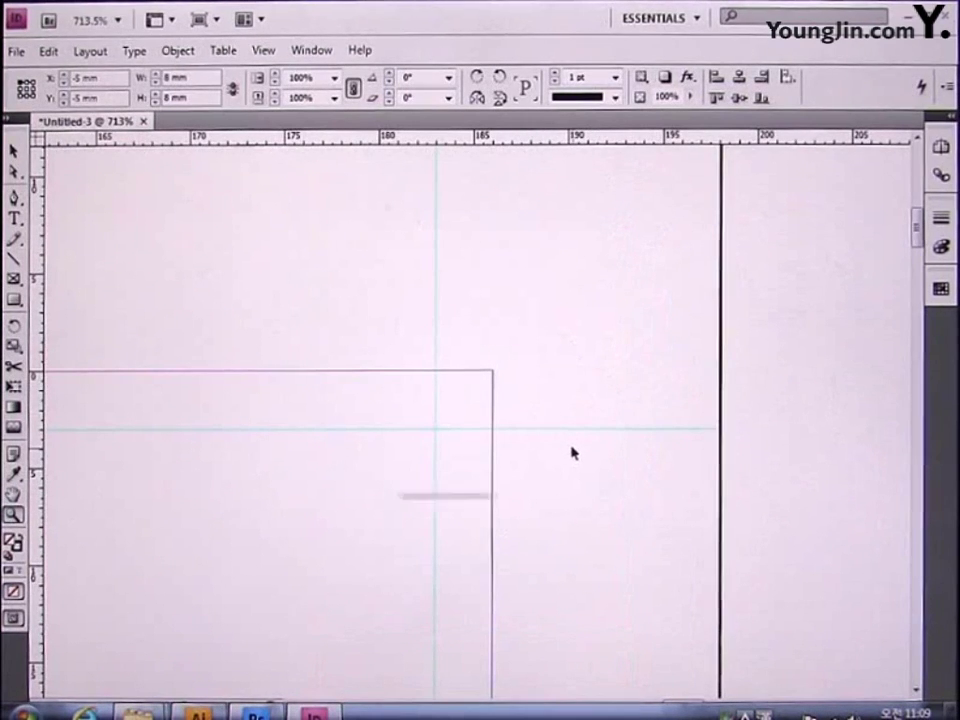
{"action": "key", "text": "ctrl+v"}
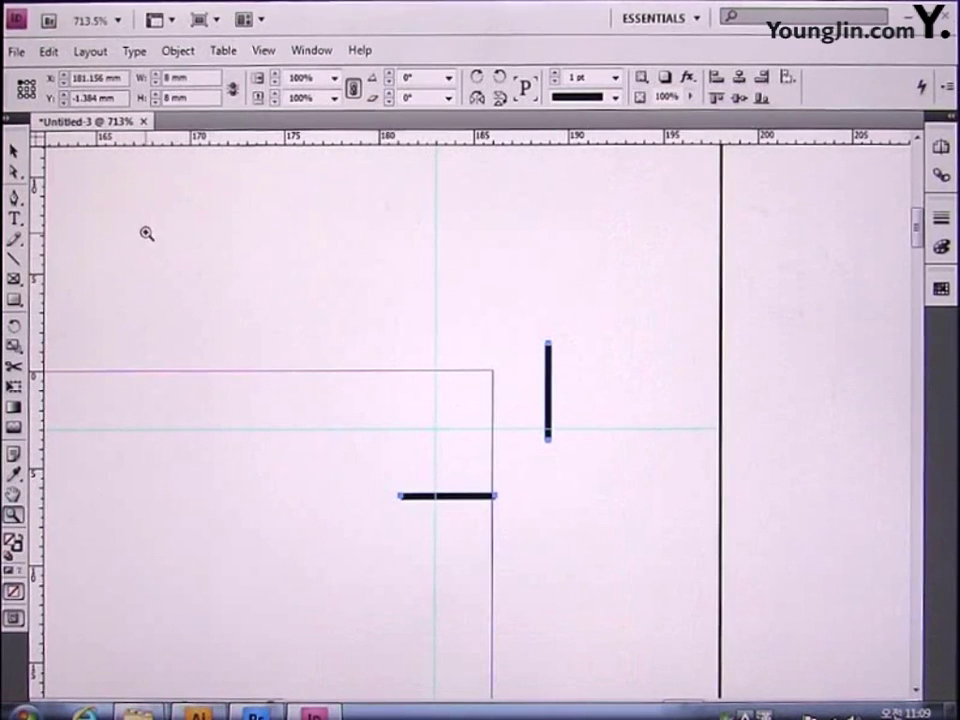
Step: Rotate the pasted line pair by -90° and align it with the margins and guides at the top-right corner, at X 183 mm, Y -5 mm
{"action": "left_click", "coordinate": [15, 151]}
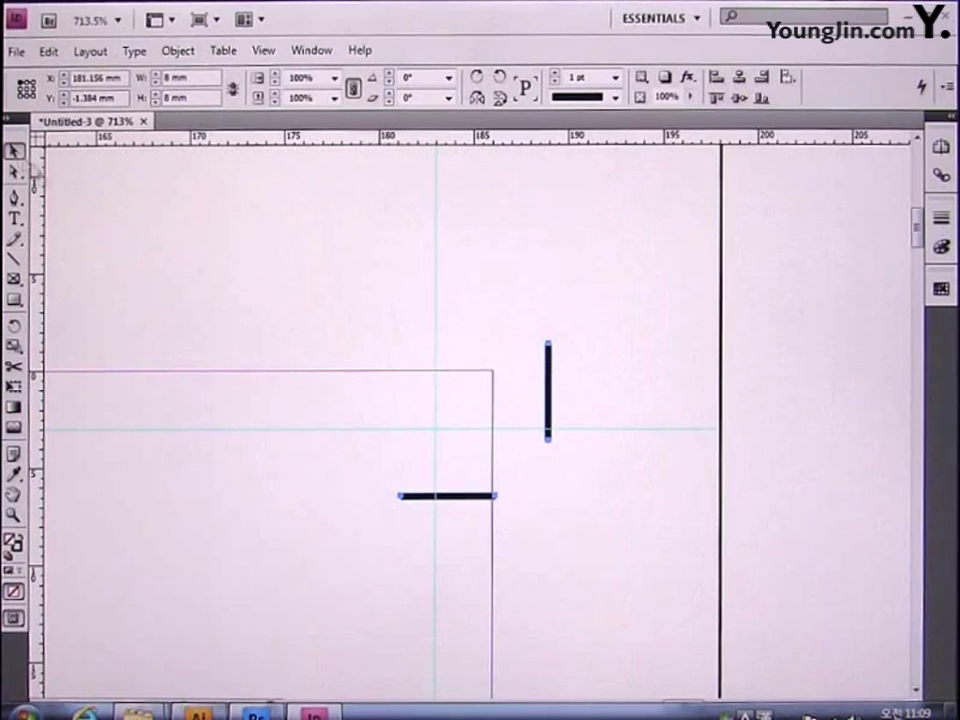
{"action": "left_click", "coordinate": [449, 79]}
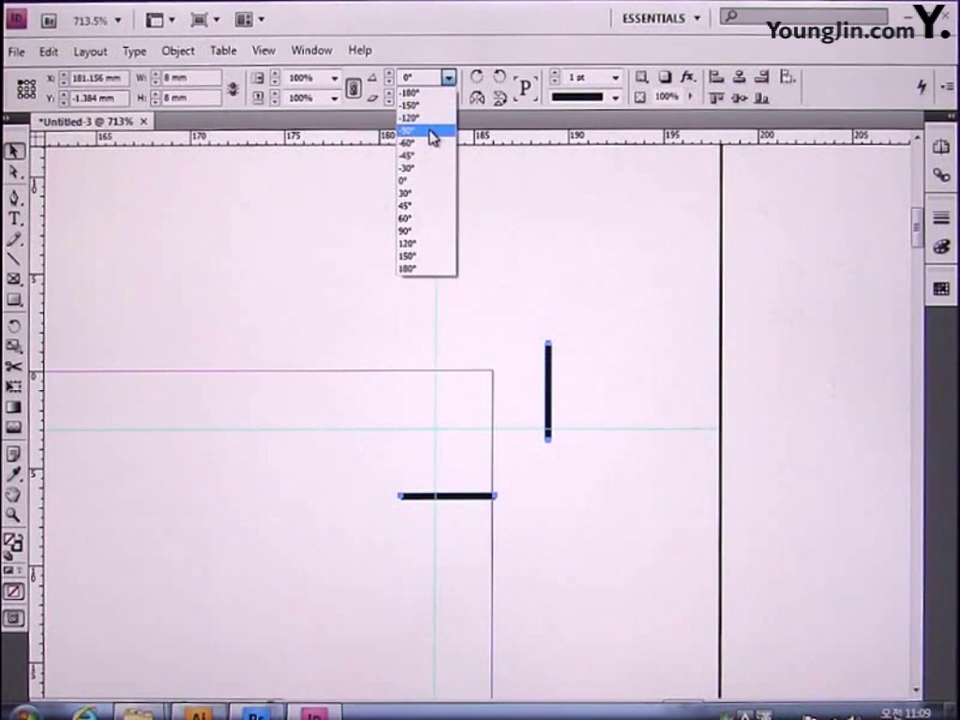
{"action": "left_click", "coordinate": [431, 131]}
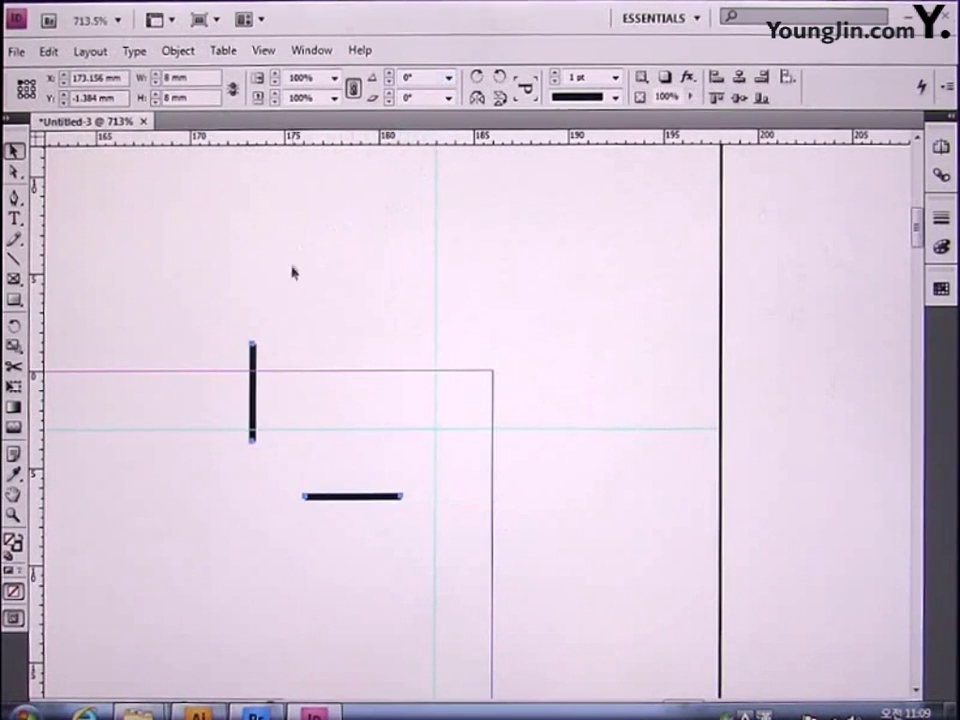
{"action": "left_click_drag", "start_coordinate": [257, 397], "coordinate": [439, 328]}
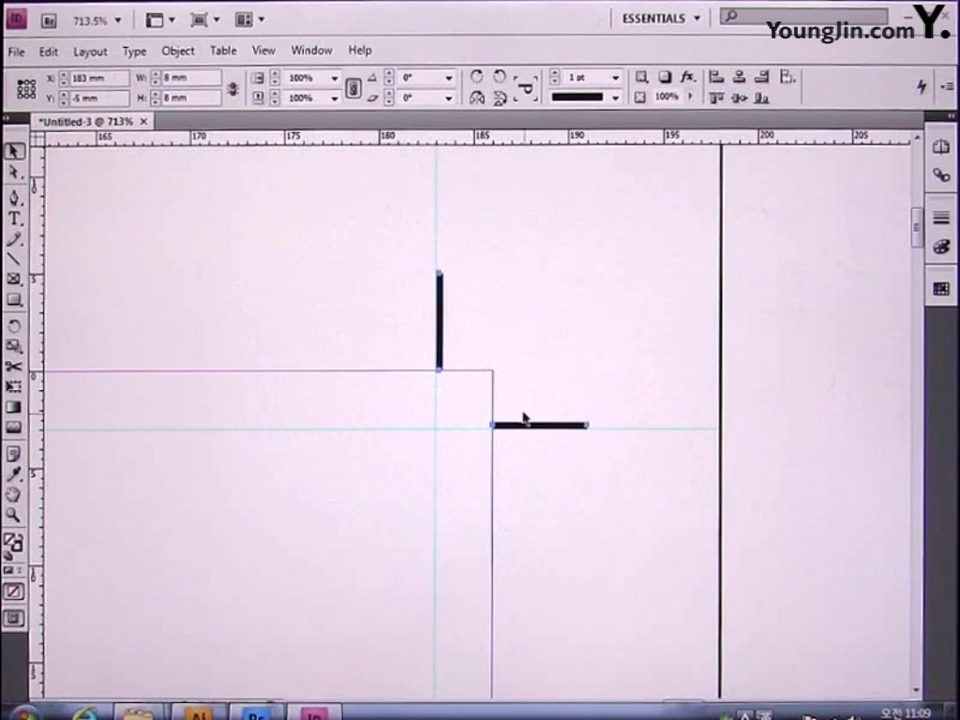
Step: Paste another copy of the crop-mark line pair near the bottom-left margin corner
{"action": "double_click", "coordinate": [16, 514]}
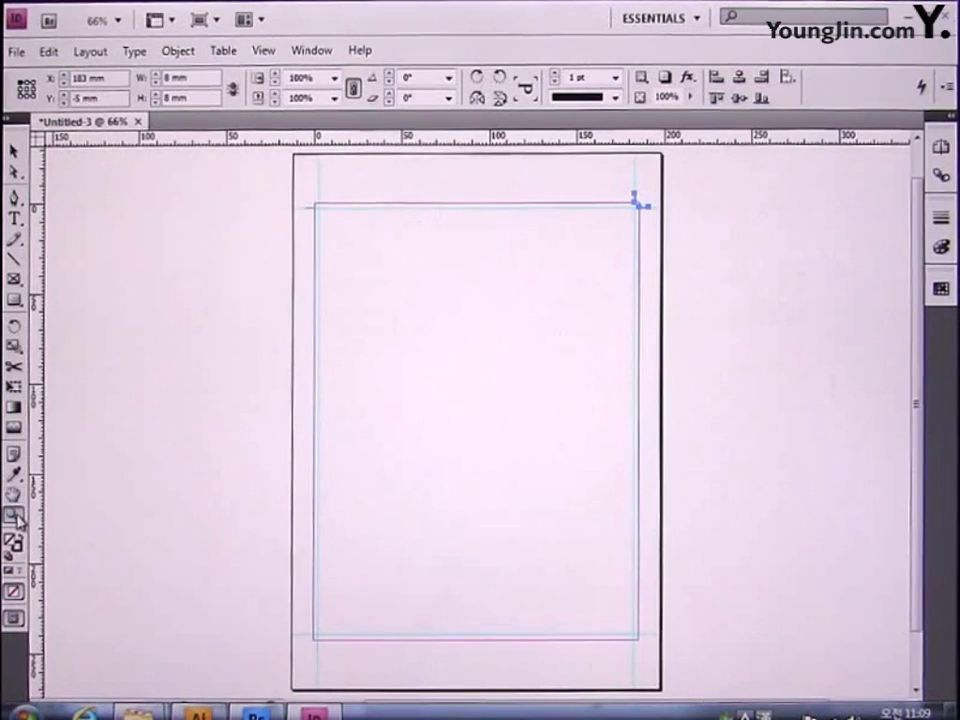
{"action": "left_click_drag", "start_coordinate": [300, 622], "coordinate": [338, 667]}
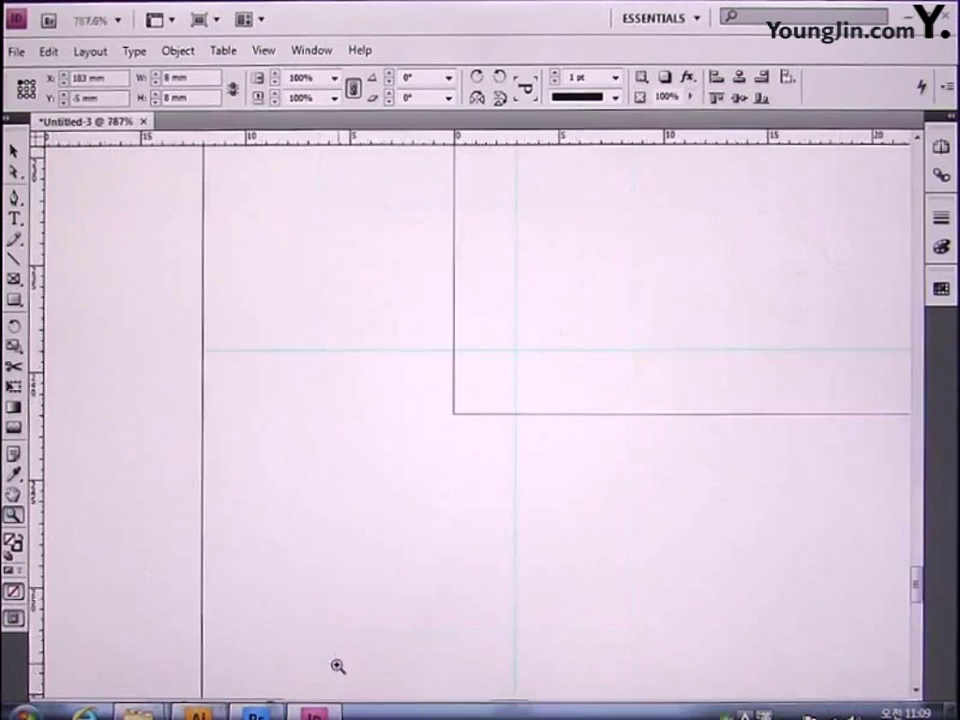
{"action": "key", "text": "ctrl+v"}
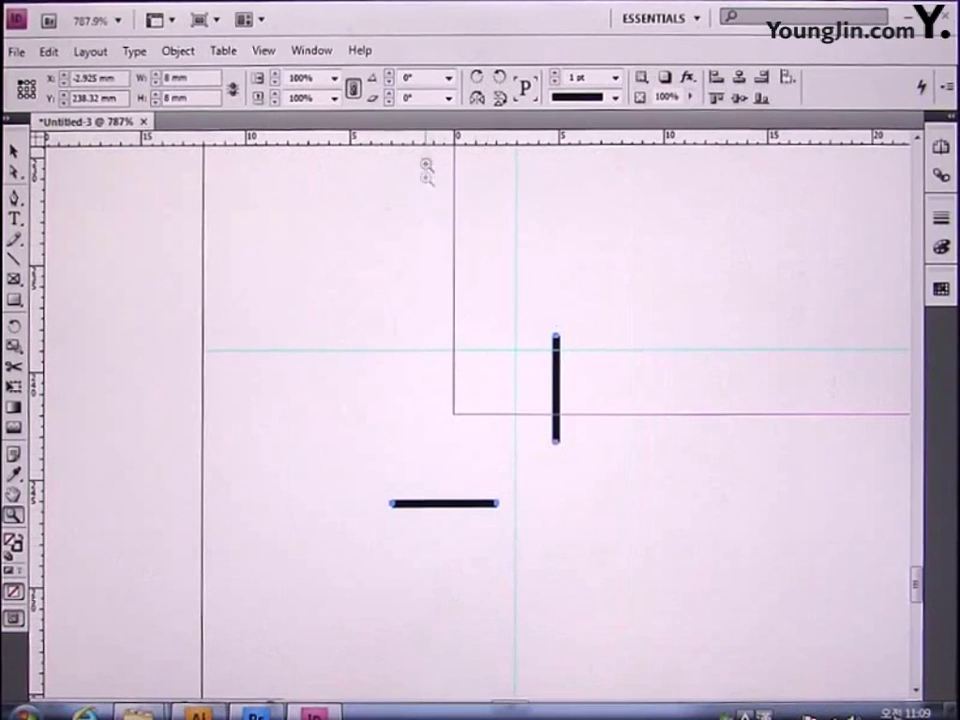
Step: Rotate the pasted pair by 90° and align it with the margins and guides at the bottom-left corner, at X -5 mm, Y 239 mm
{"action": "left_click", "coordinate": [450, 97]}
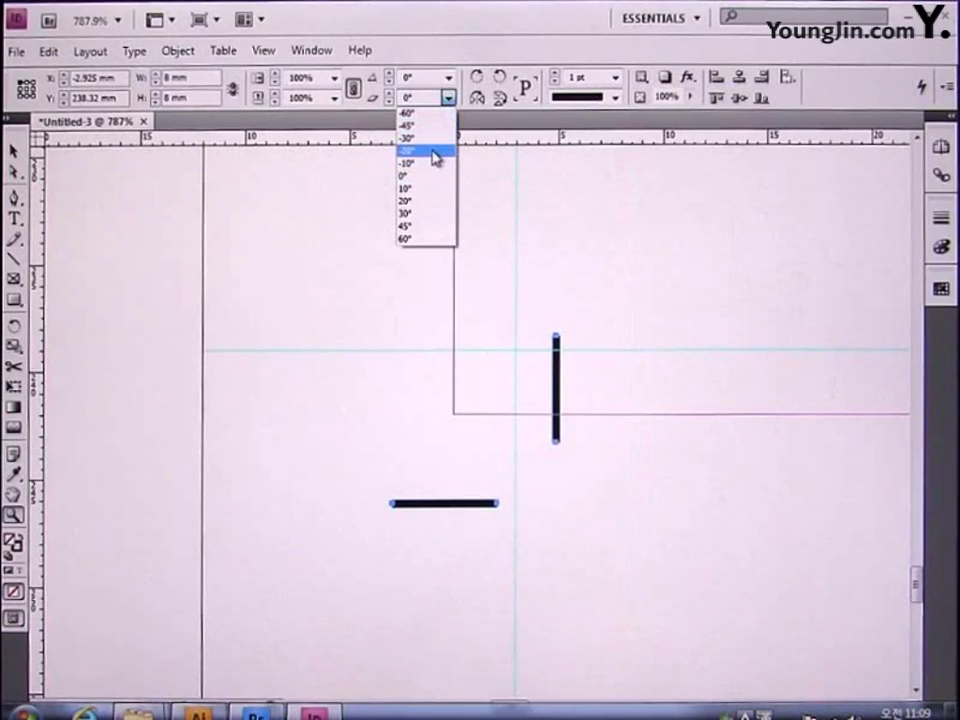
{"action": "left_click", "coordinate": [450, 97]}
{"action": "left_click", "coordinate": [449, 77]}
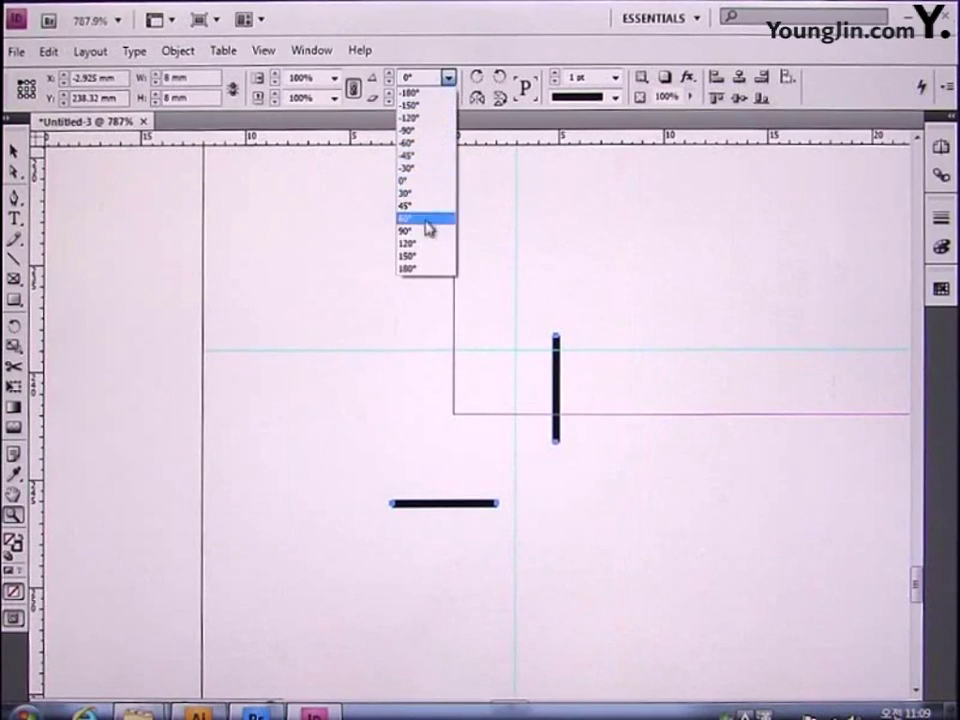
{"action": "left_click", "coordinate": [426, 233]}
{"action": "left_click", "coordinate": [14, 150]}
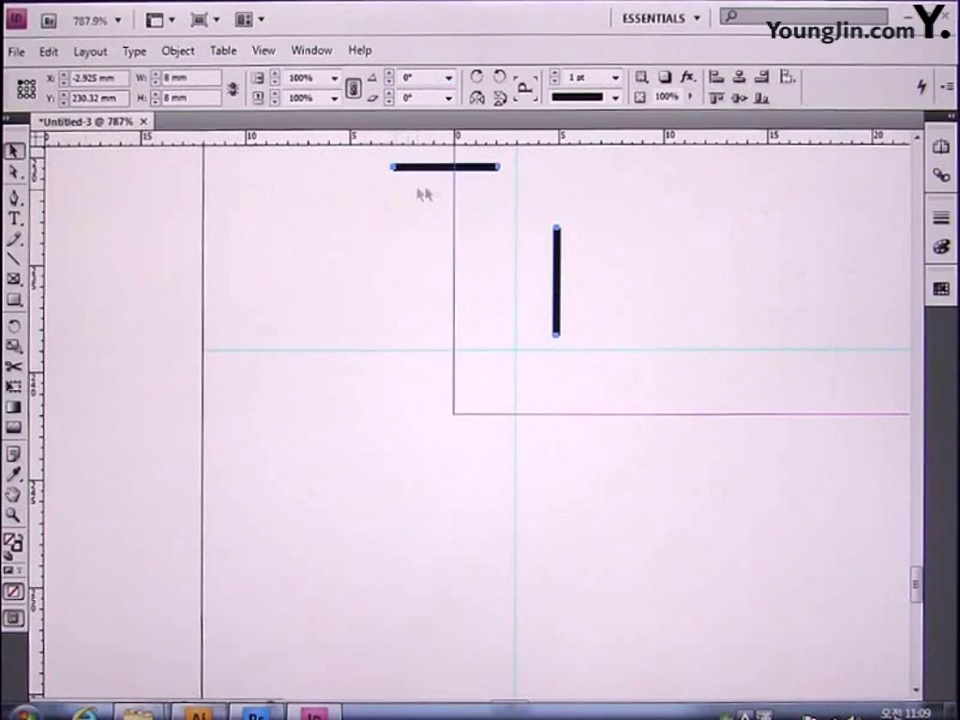
{"action": "left_click_drag", "start_coordinate": [450, 172], "coordinate": [406, 358]}
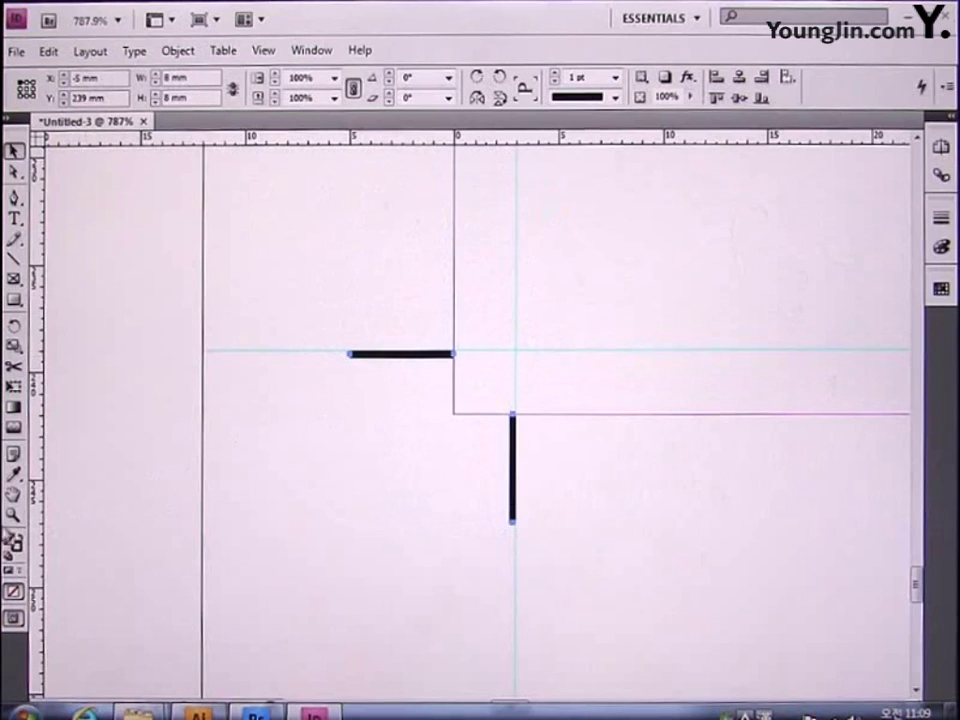
Step: Paste a further copy of the line pair near the bottom-right margin corner and rotate it by 90° twice
{"action": "key", "text": "ctrl+0"}
{"action": "key", "text": "z"}
{"action": "left_click_drag", "start_coordinate": [611, 617], "coordinate": [680, 673]}
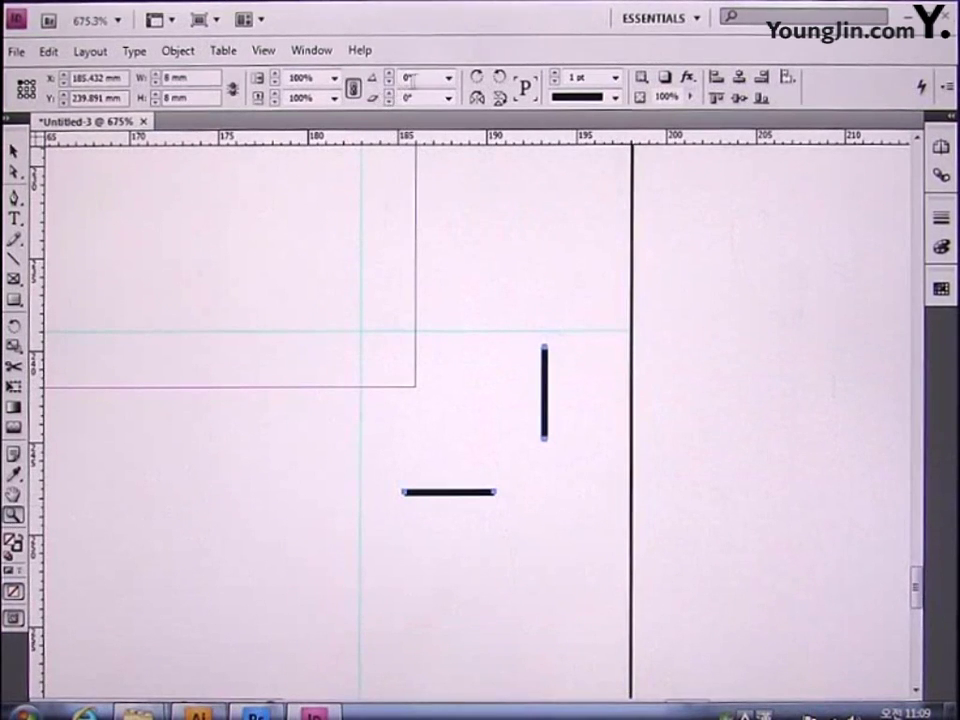
{"action": "left_click", "coordinate": [451, 80]}
{"action": "left_click", "coordinate": [427, 229]}
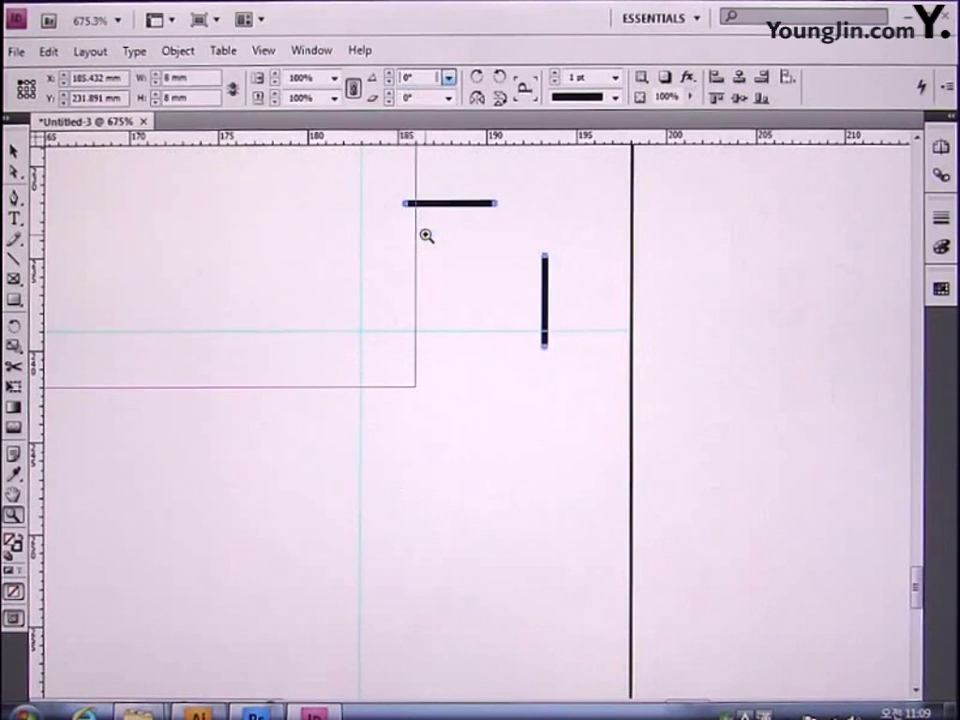
{"action": "left_click", "coordinate": [451, 80]}
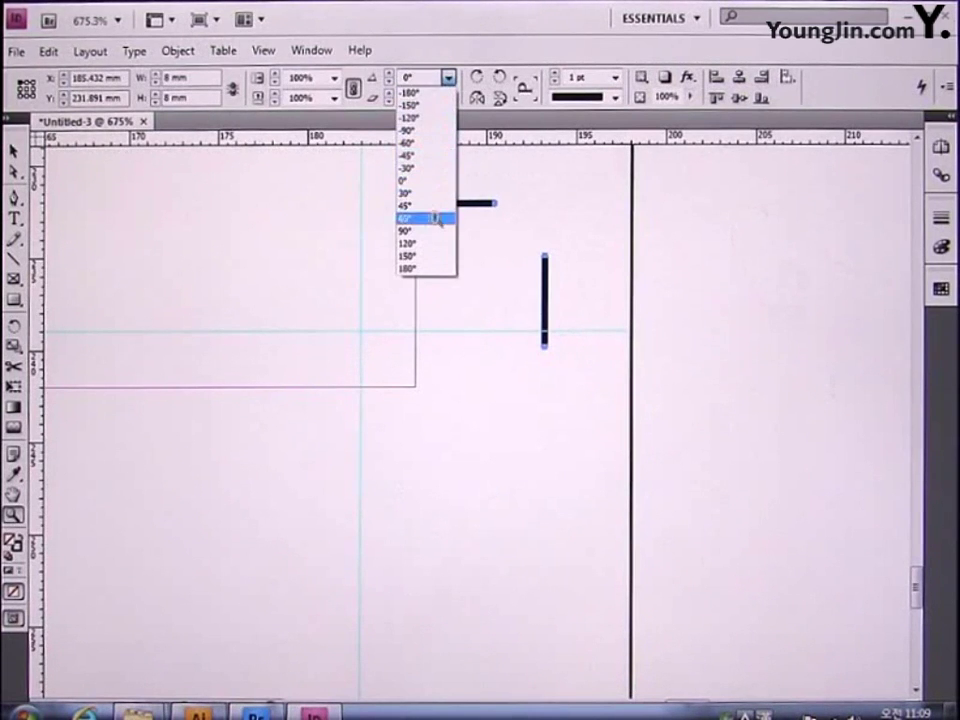
{"action": "left_click", "coordinate": [433, 228]}
Step: Move the rotated pair against the bottom and right margins, aligned with the 183 mm and 239 mm guides, and deselect it
{"action": "left_click_drag", "start_coordinate": [517, 268], "coordinate": [508, 411]}
{"action": "left_click", "coordinate": [13, 150]}
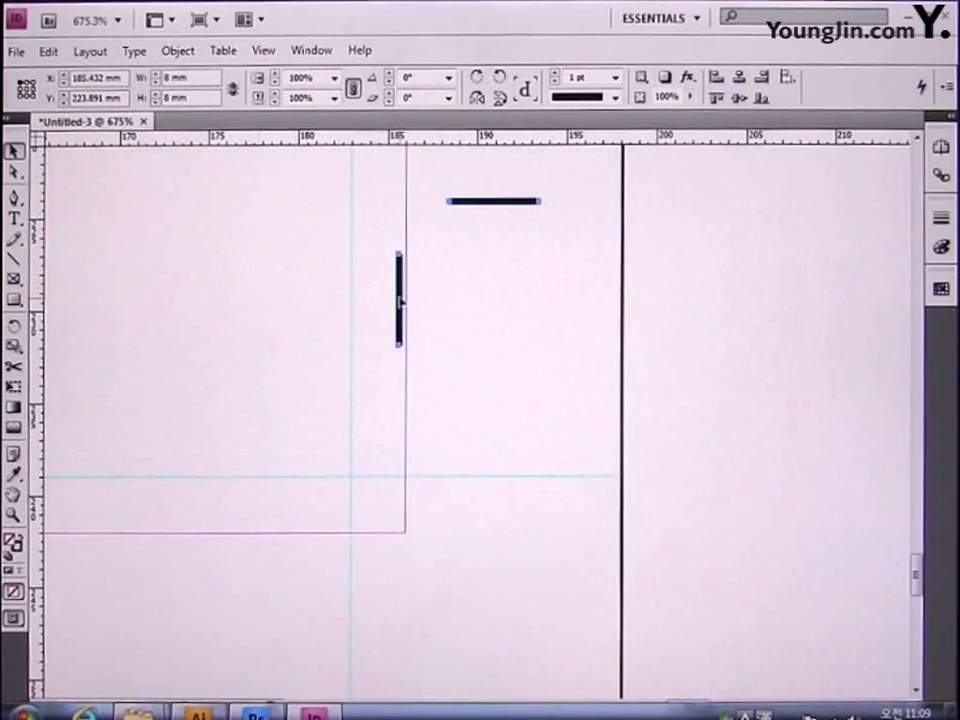
{"action": "left_click_drag", "start_coordinate": [398, 302], "coordinate": [357, 583]}
{"action": "left_click", "coordinate": [210, 570]}
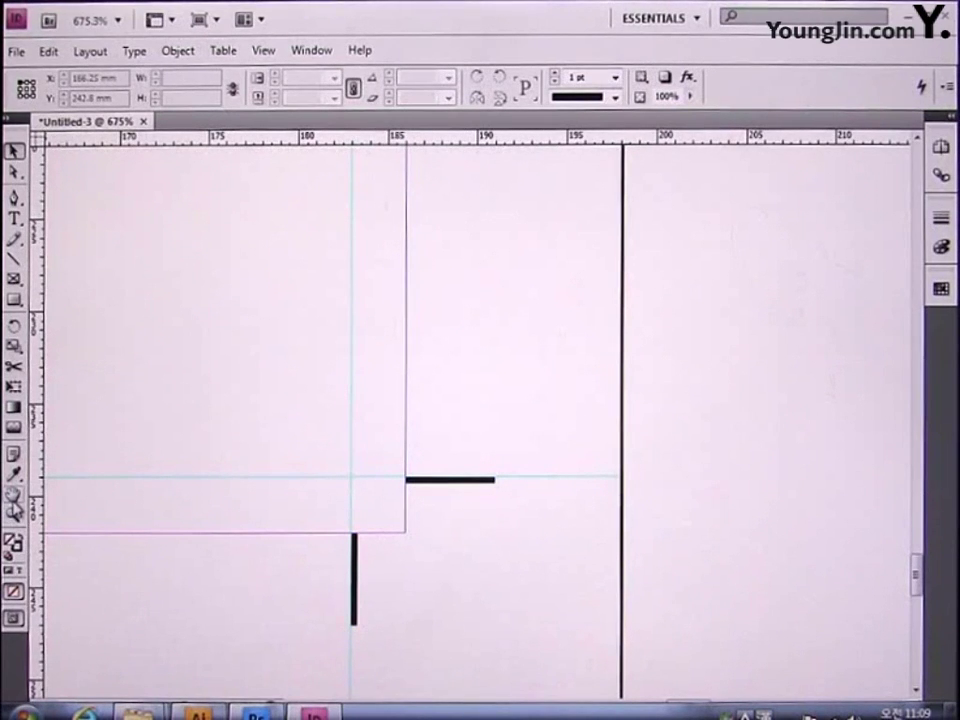
Step: Place the poster image file 01 on the page with its top-left corner at the top-left margin corner
{"action": "double_click", "coordinate": [13, 497]}
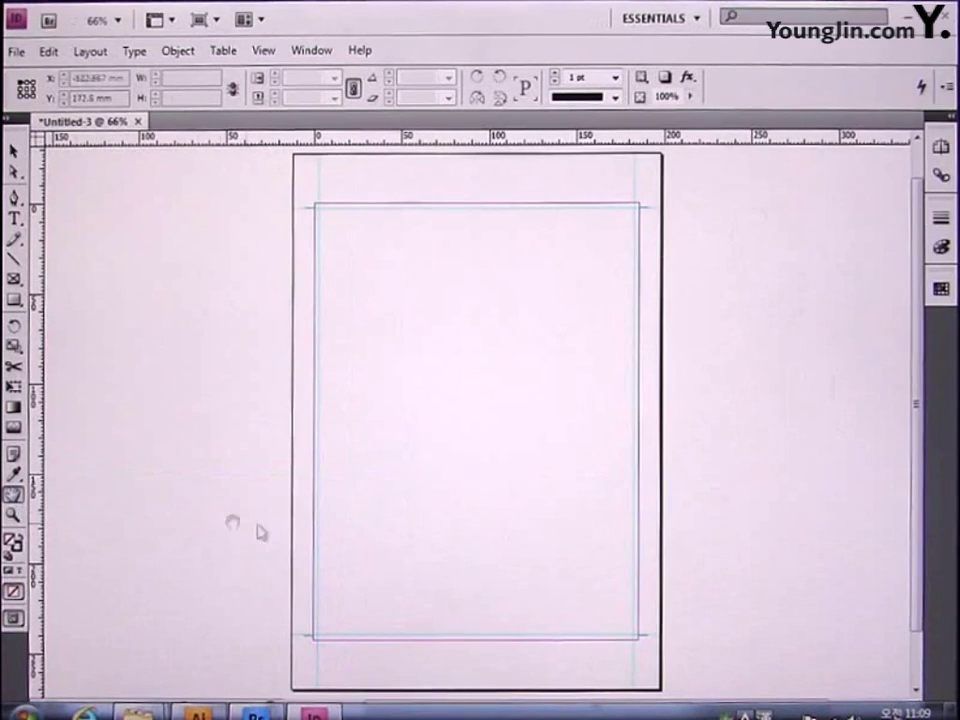
{"action": "left_click_drag", "start_coordinate": [446, 488], "coordinate": [451, 466]}
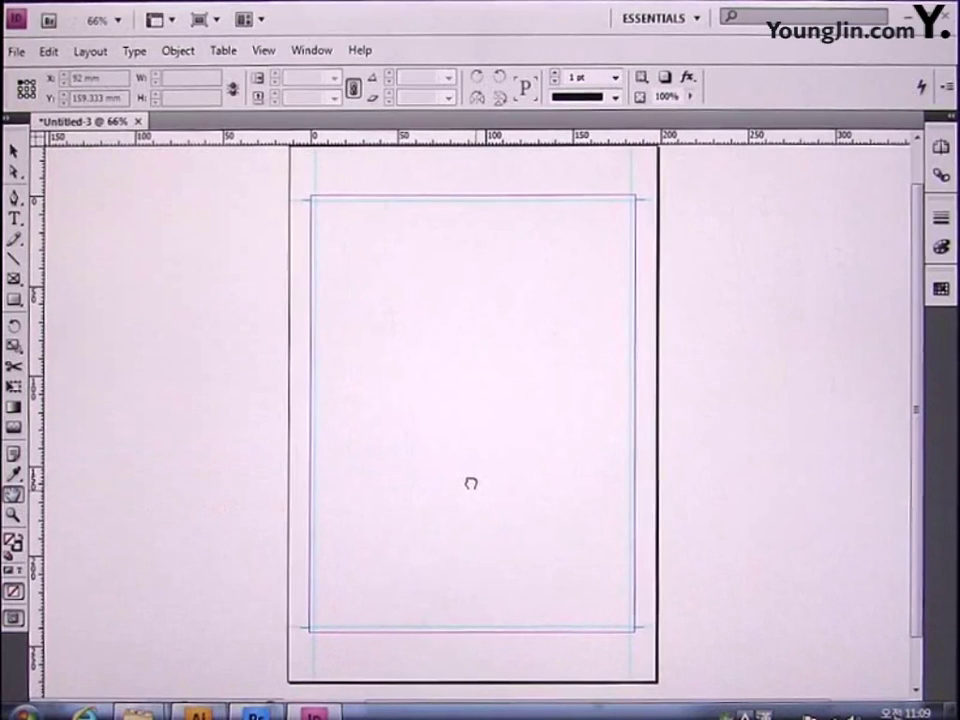
{"action": "left_click", "coordinate": [17, 51]}
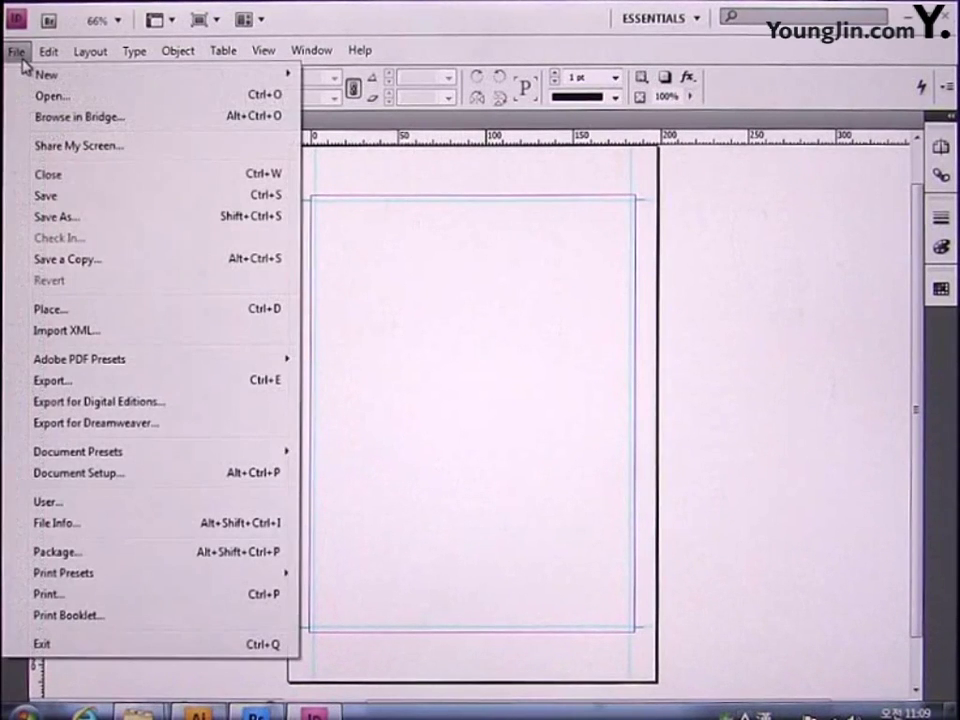
{"action": "left_click", "coordinate": [50, 309]}
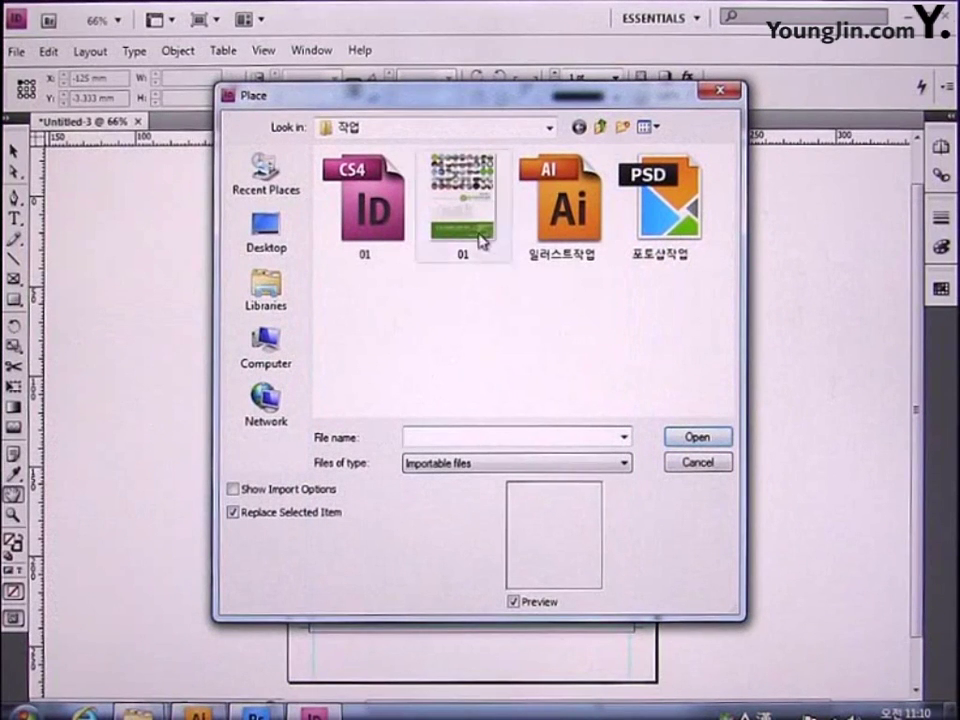
{"action": "left_click", "coordinate": [478, 236]}
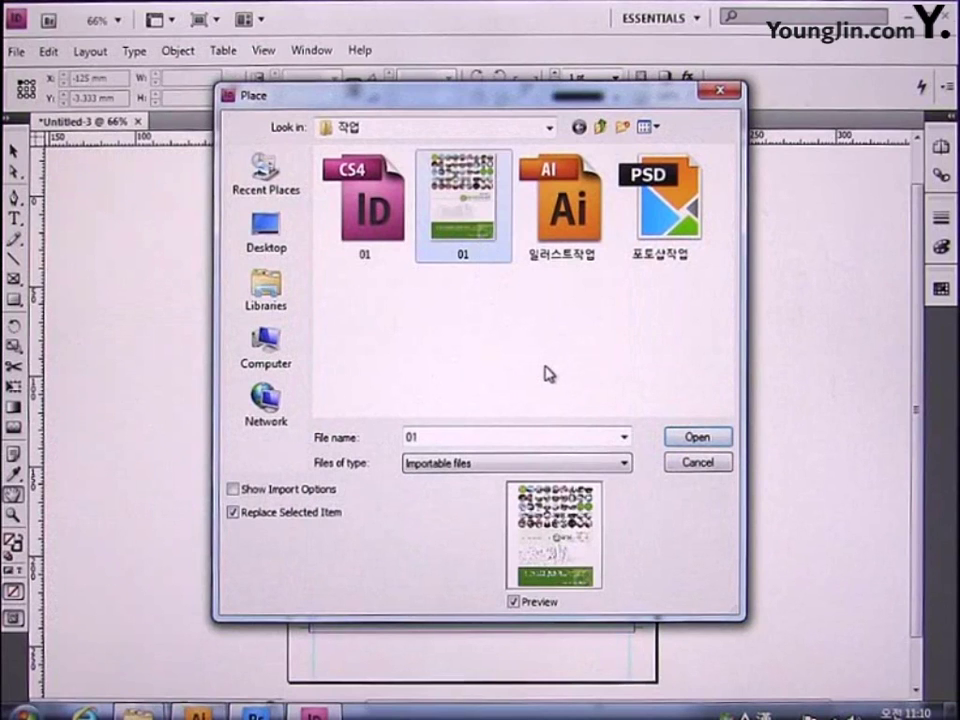
{"action": "left_click", "coordinate": [697, 439]}
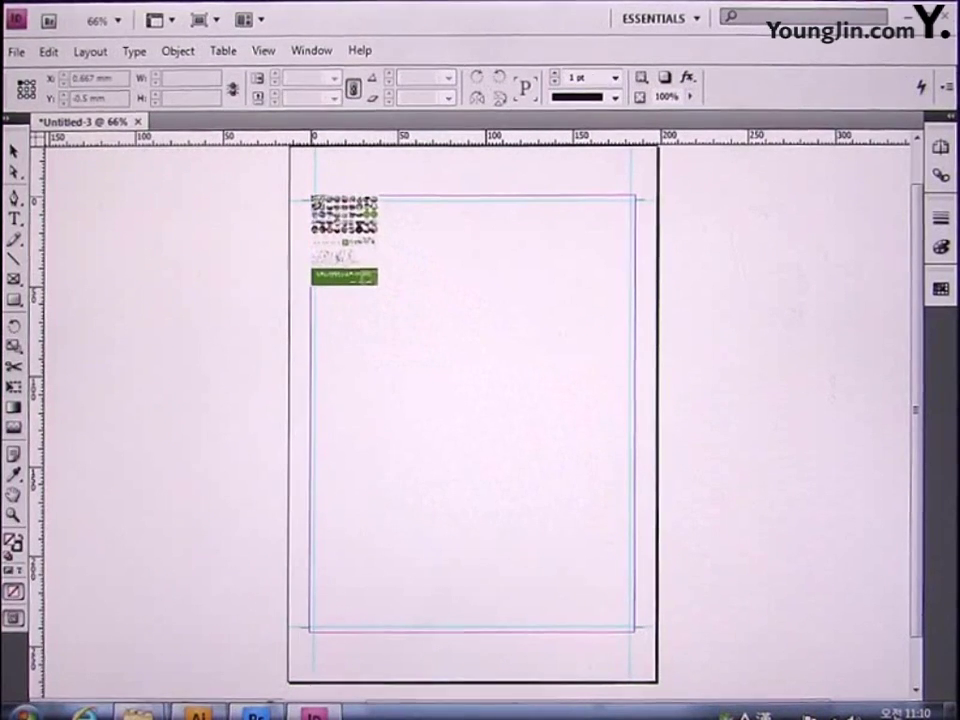
{"action": "left_click", "coordinate": [311, 197]}
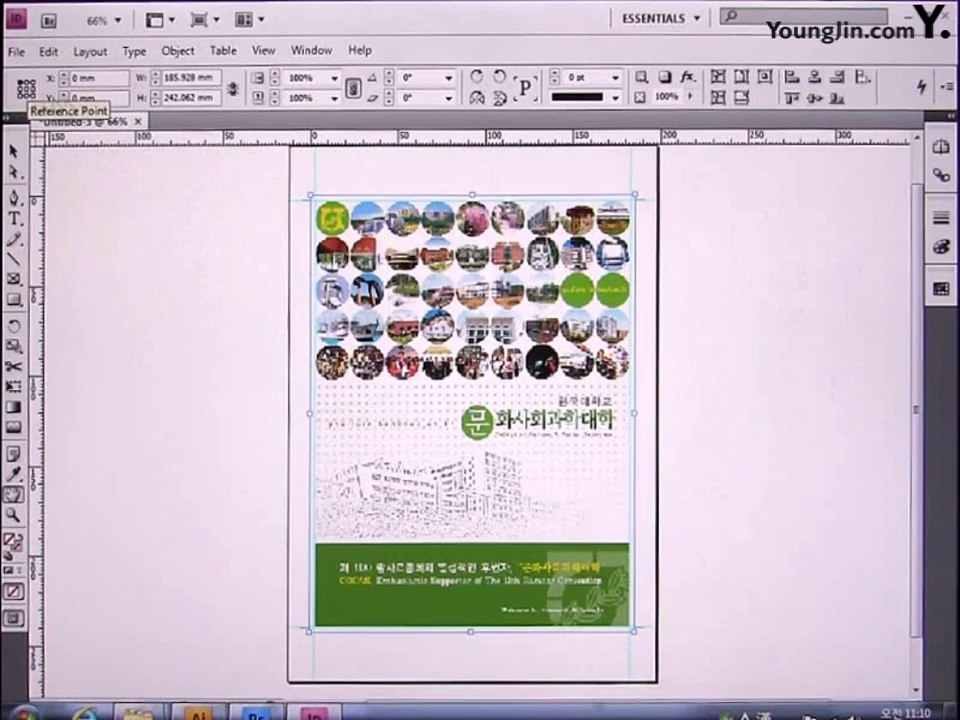
Step: Set the placed image's X and Y positions to 0 mm
{"action": "triple_click", "coordinate": [111, 79]}
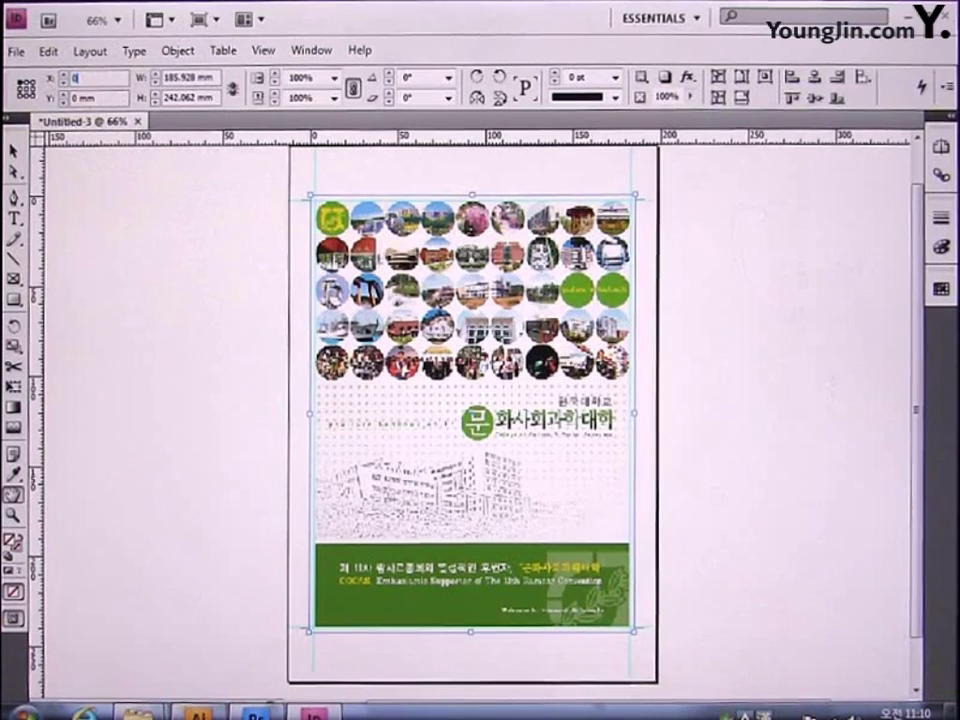
{"action": "type", "text": "0"}
{"action": "key", "text": "Return"}
{"action": "triple_click", "coordinate": [75, 98]}
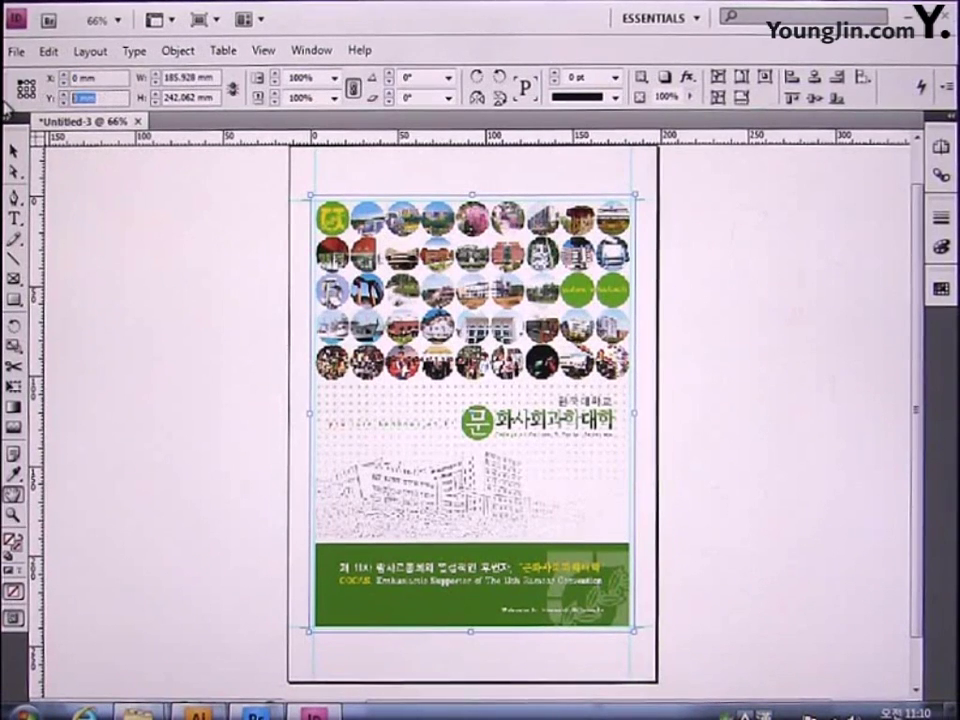
{"action": "type", "text": "0"}
{"action": "key", "text": "Return"}
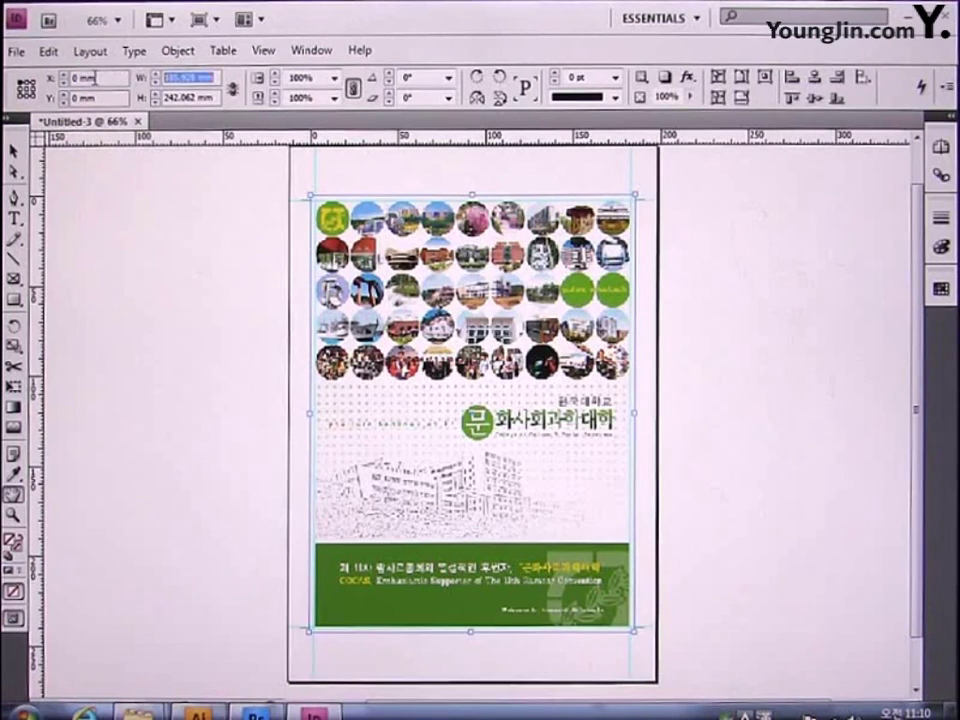
Step: Set the placed image's width to 186 mm and its height to 242 mm
{"action": "type", "text": "186"}
{"action": "key", "text": "Return"}
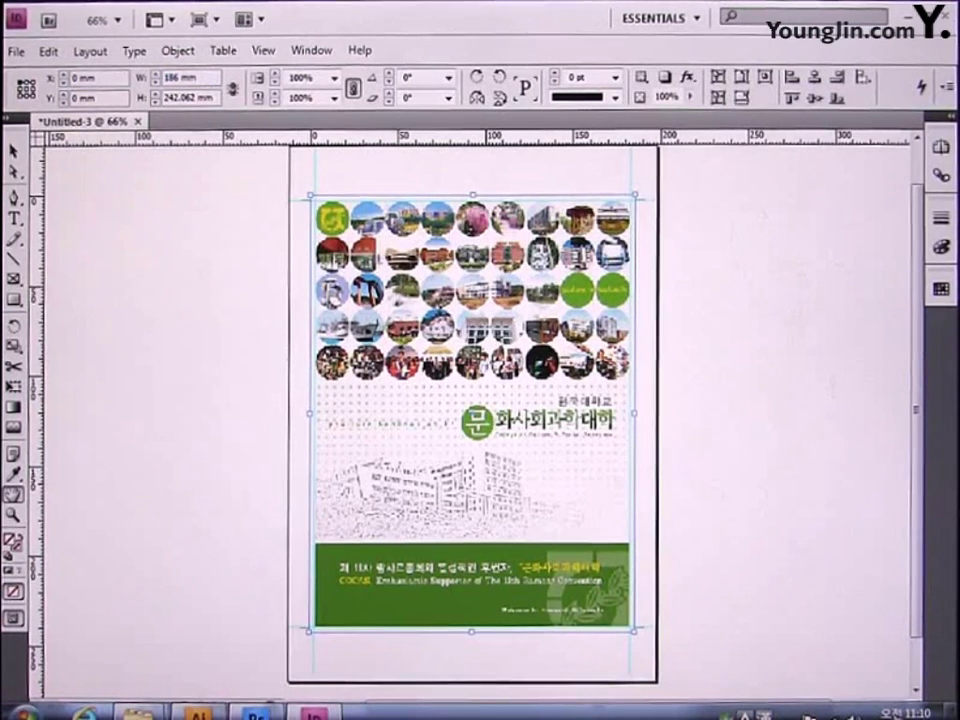
{"action": "key", "text": "Tab"}
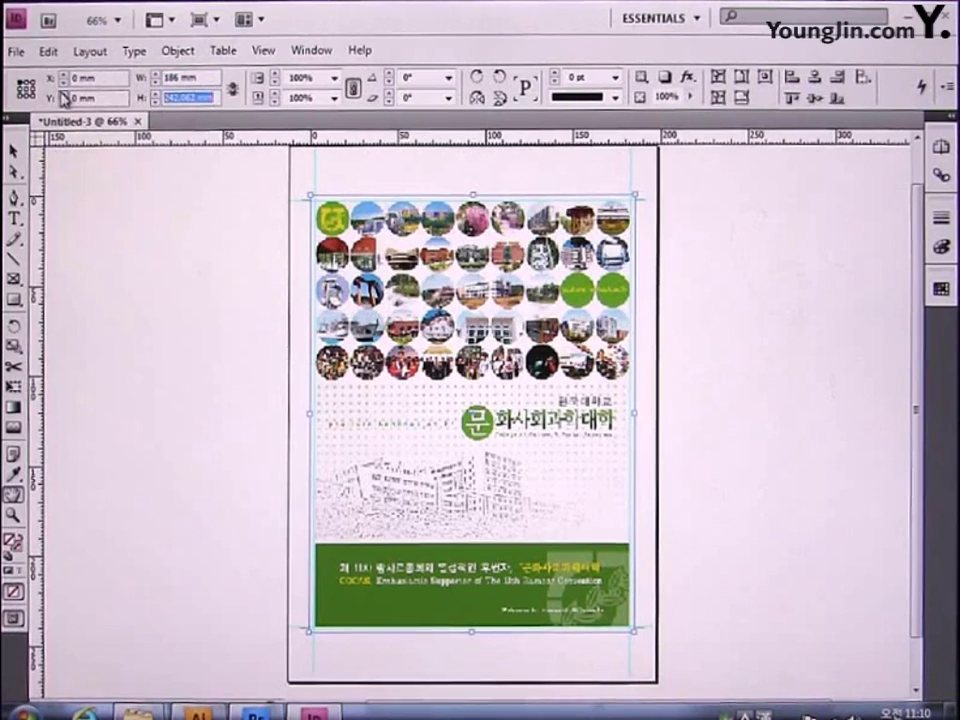
{"action": "type", "text": "242"}
{"action": "key", "text": "Return"}
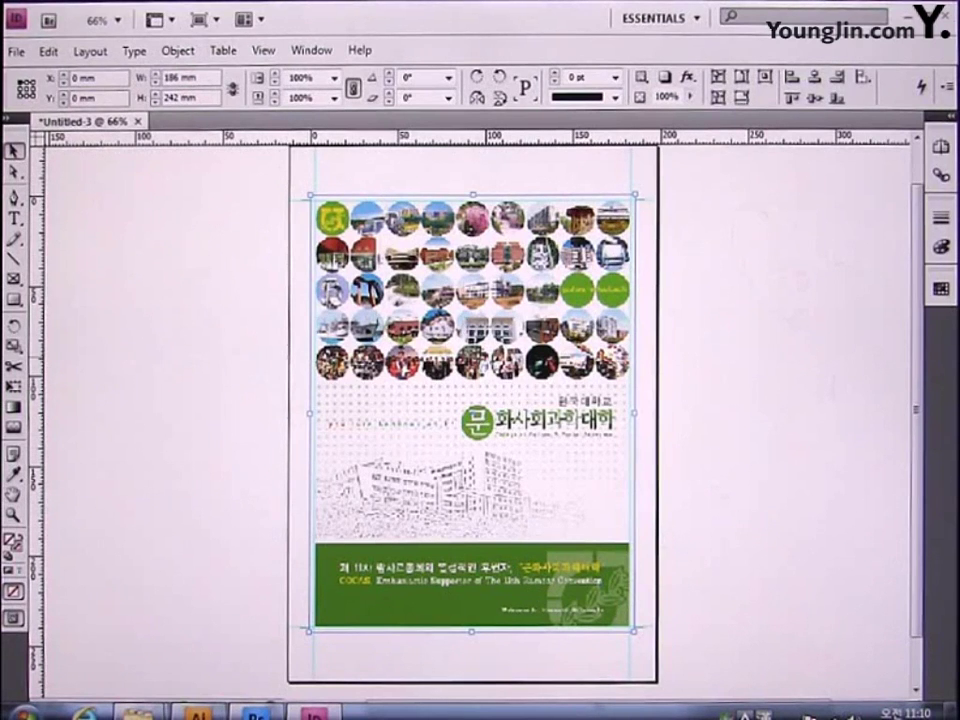
Step: Switch the placed image's display performance to High Quality Display
{"action": "right_click", "coordinate": [465, 183]}
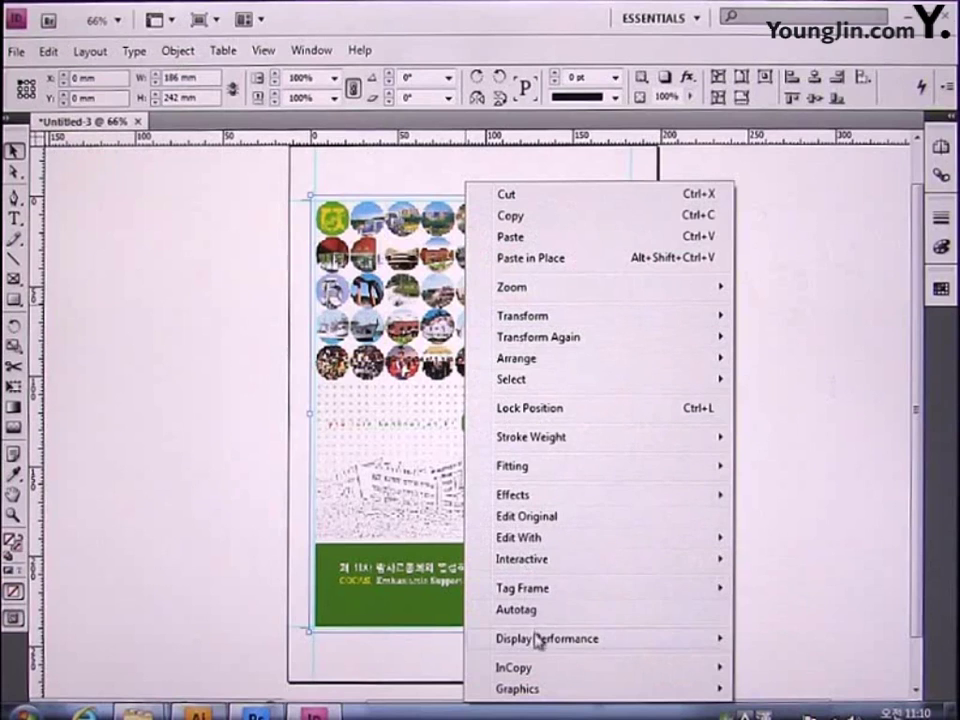
{"action": "mouse_move", "coordinate": [538, 645]}
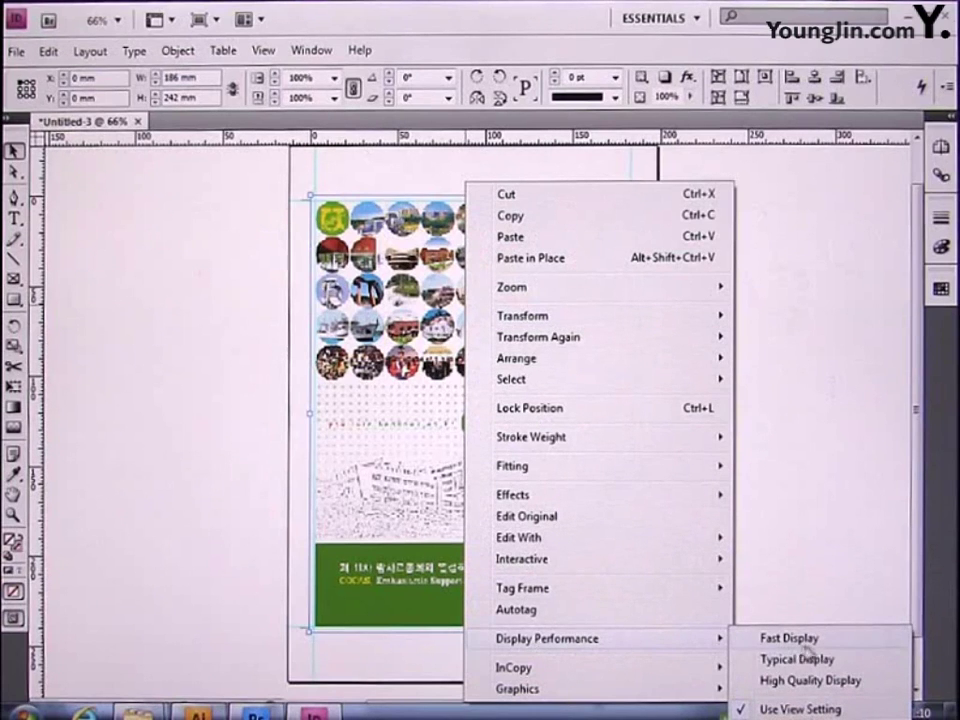
{"action": "left_click", "coordinate": [842, 684]}
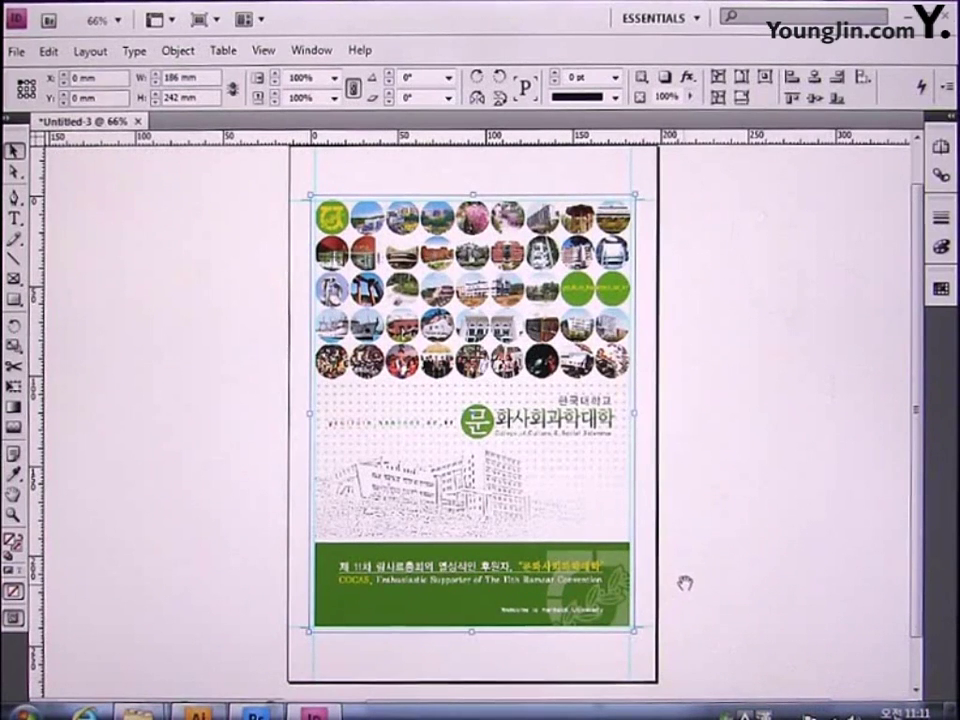
Step: Add a text frame about 5 × 3.9 mm reading 01 beside the vertical crop mark at the page's bottom-left corner
{"action": "left_click_drag", "start_coordinate": [685, 582], "coordinate": [687, 562]}
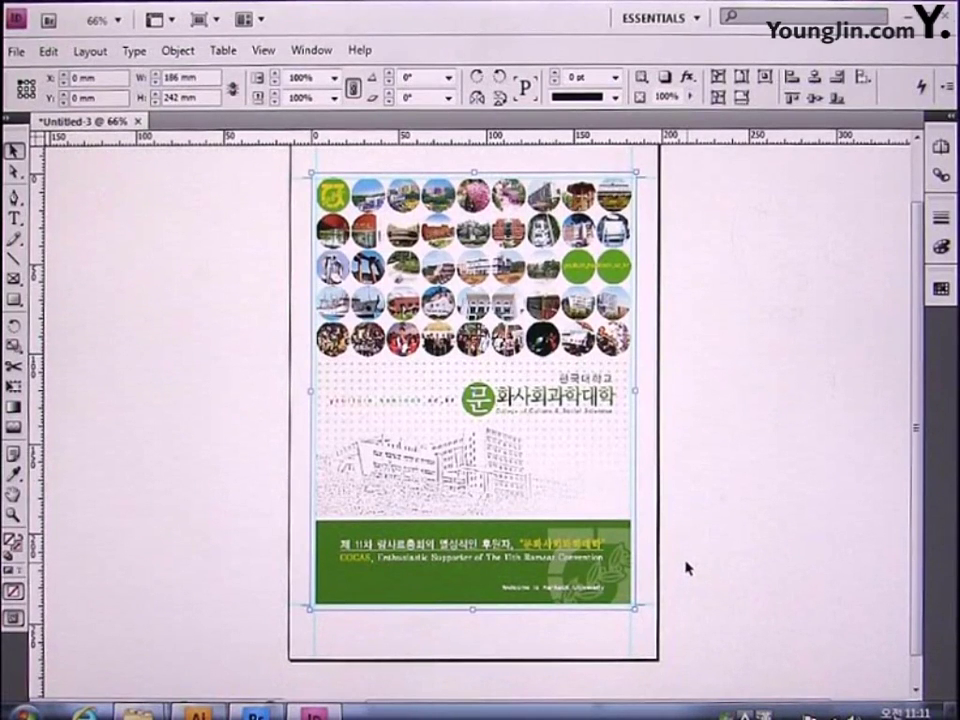
{"action": "left_click", "coordinate": [13, 515]}
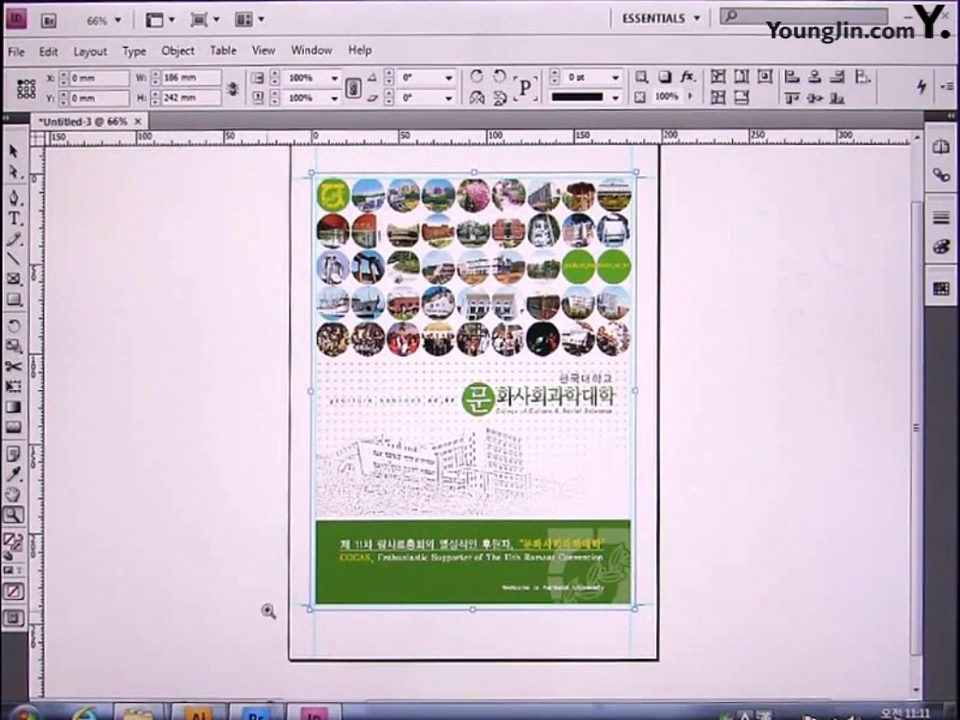
{"action": "left_click_drag", "start_coordinate": [279, 572], "coordinate": [376, 651]}
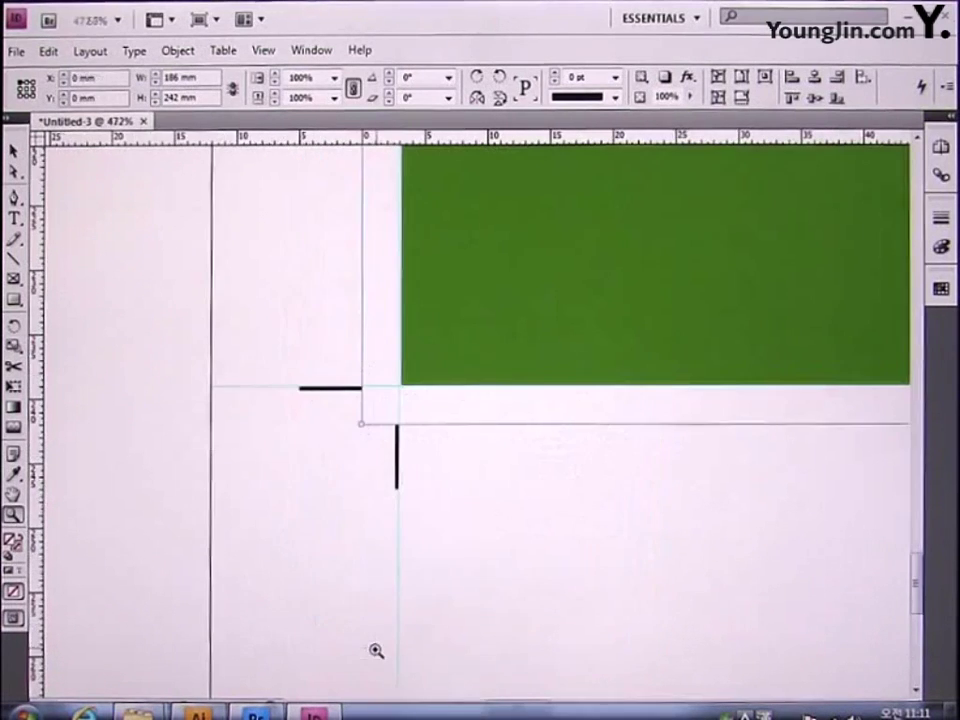
{"action": "left_click_drag", "start_coordinate": [315, 354], "coordinate": [501, 527]}
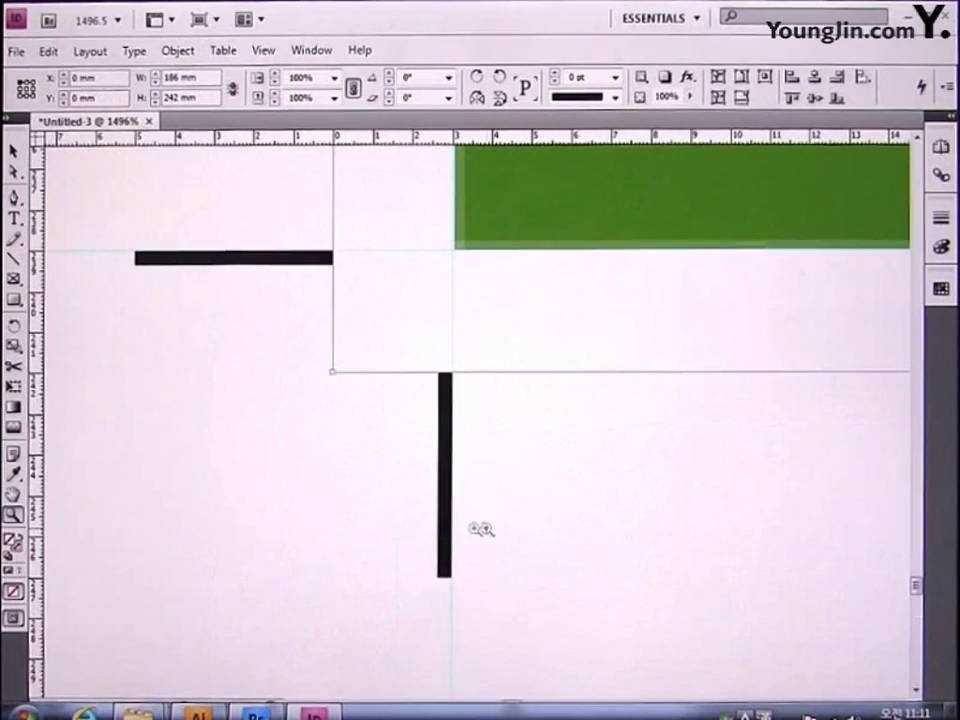
{"action": "left_click", "coordinate": [15, 219]}
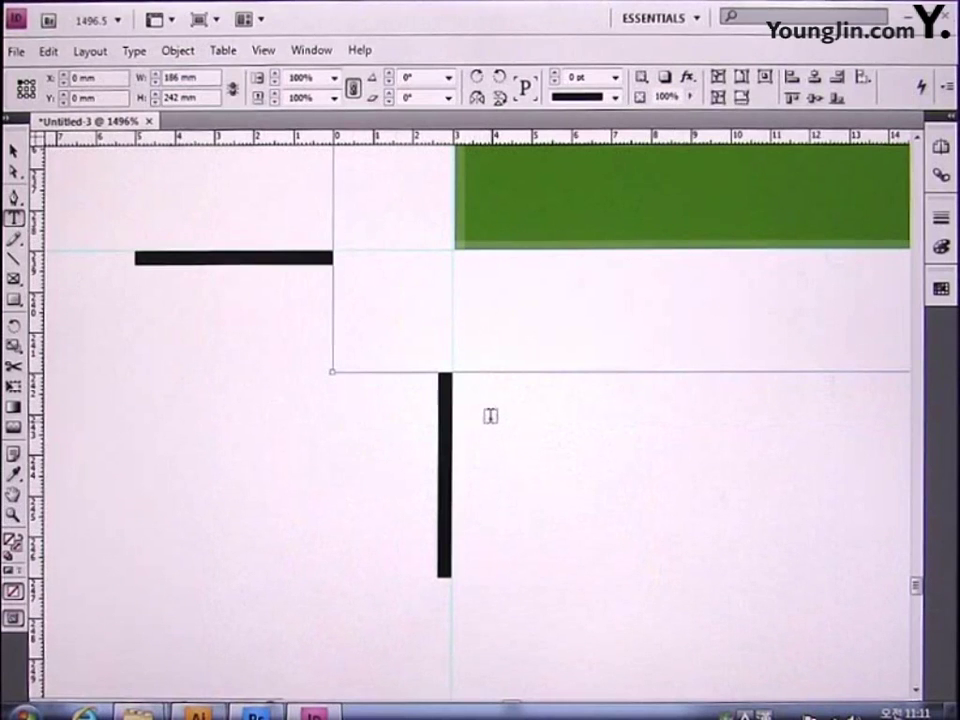
{"action": "left_click_drag", "start_coordinate": [490, 416], "coordinate": [652, 578]}
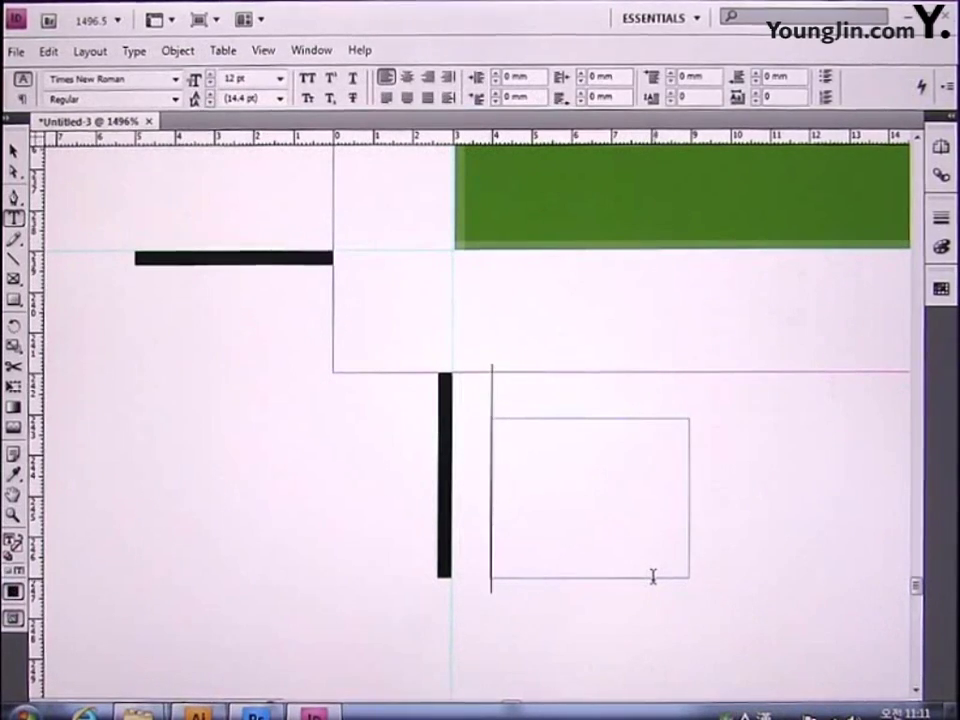
{"action": "type", "text": "01"}
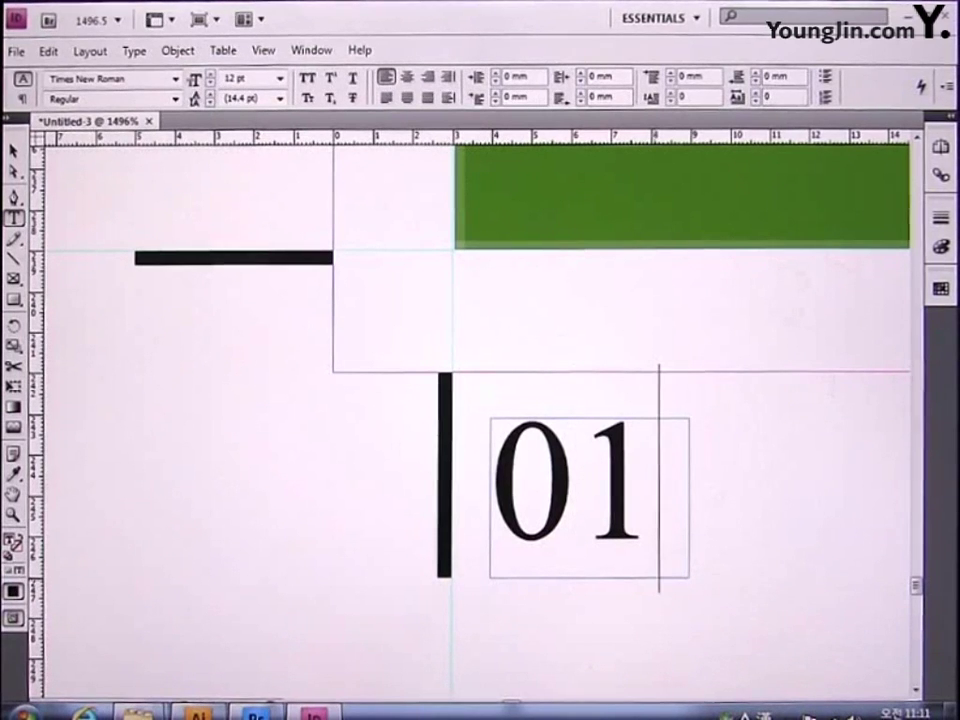
Step: Format the 01 text in the Dotum font at 10 pt
{"action": "left_click_drag", "start_coordinate": [648, 515], "coordinate": [501, 518]}
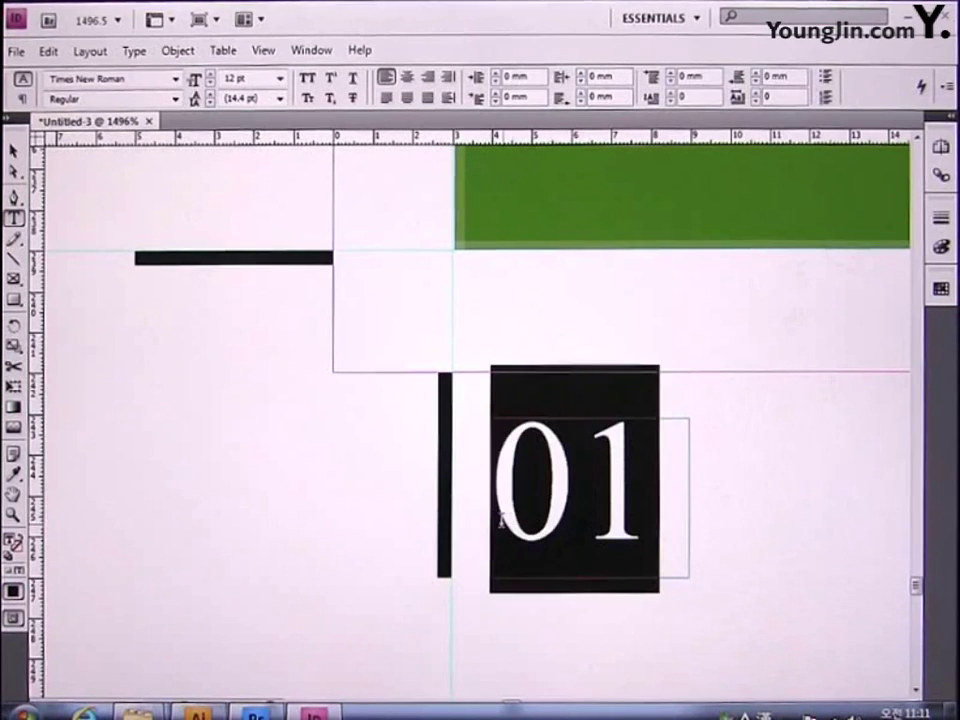
{"action": "left_click", "coordinate": [177, 78]}
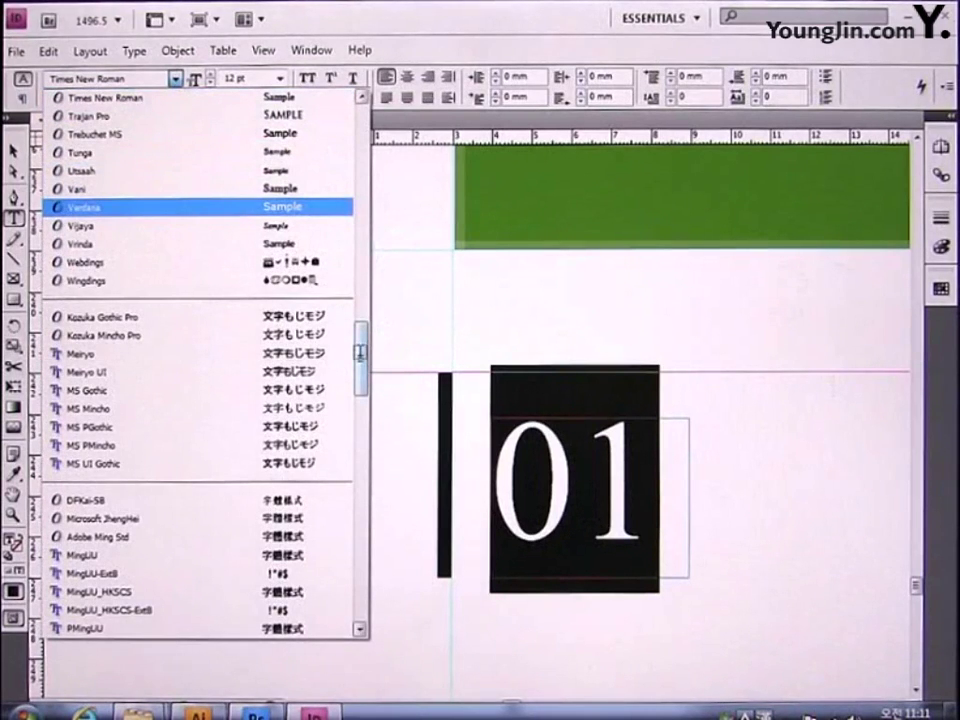
{"action": "left_click_drag", "start_coordinate": [360, 352], "coordinate": [366, 450]}
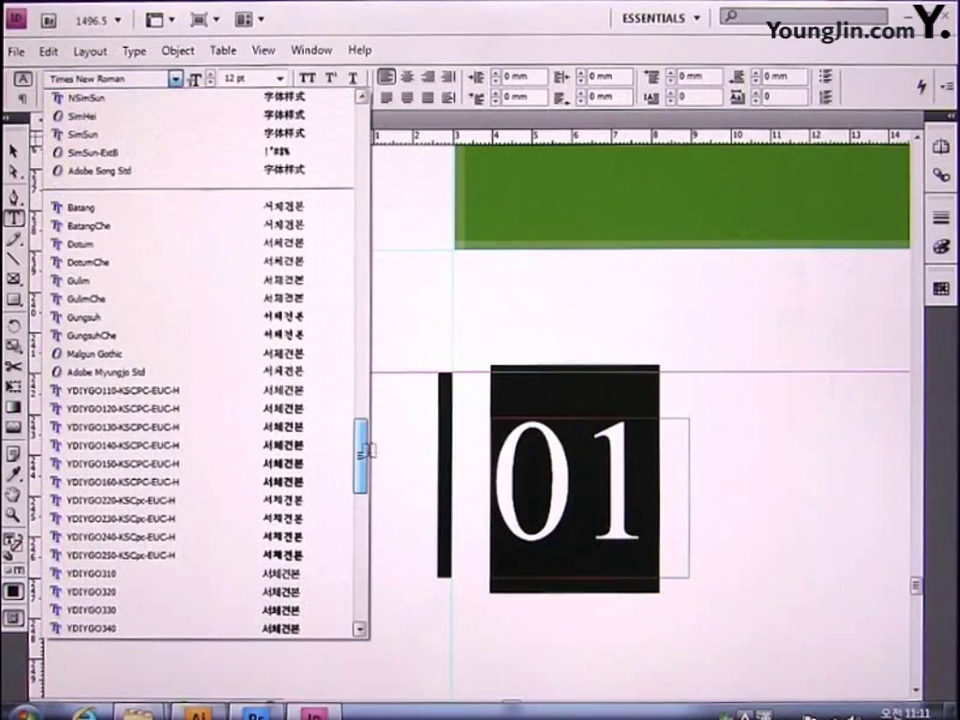
{"action": "left_click", "coordinate": [100, 244]}
{"action": "left_click", "coordinate": [280, 77]}
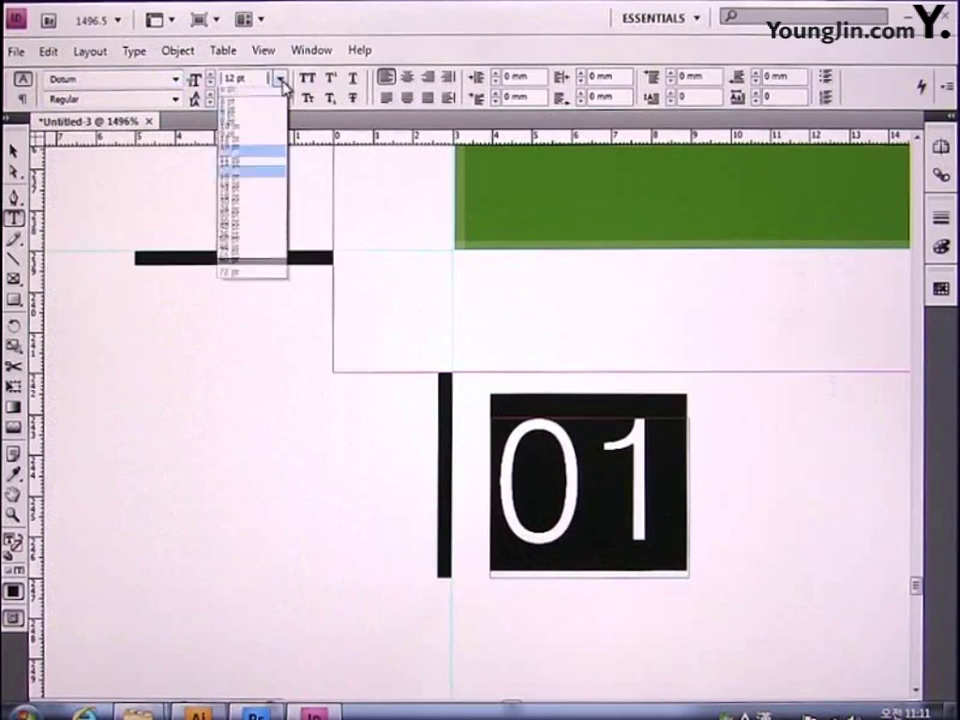
{"action": "left_click", "coordinate": [255, 163]}
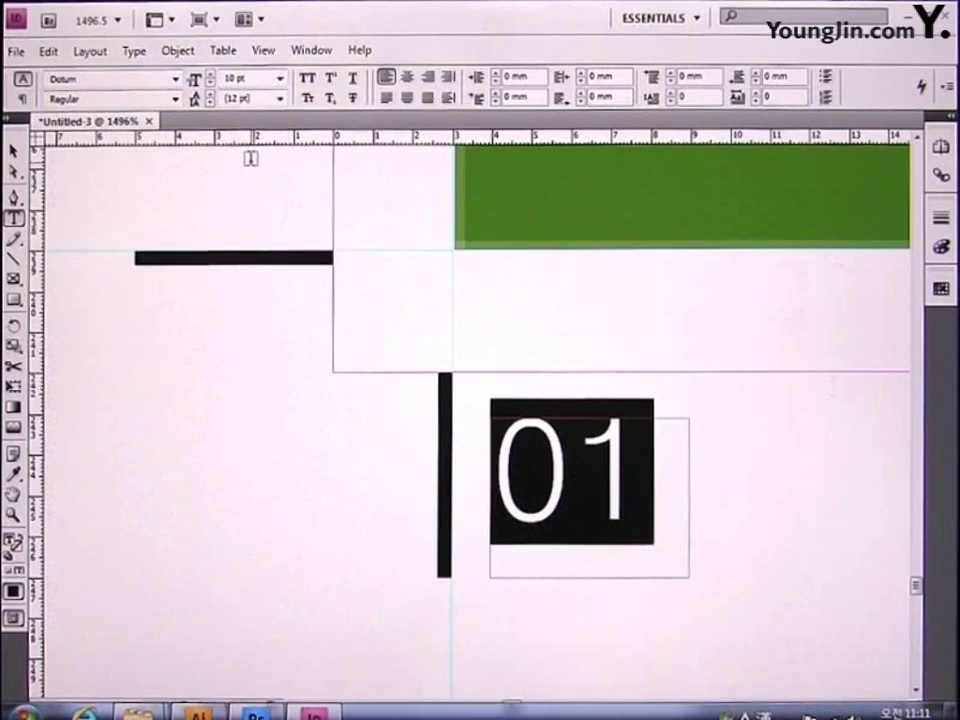
Step: Shorten the 01 text frame to about 2.6 mm high and move it down level with the vertical crop mark's lower end
{"action": "left_click", "coordinate": [16, 154]}
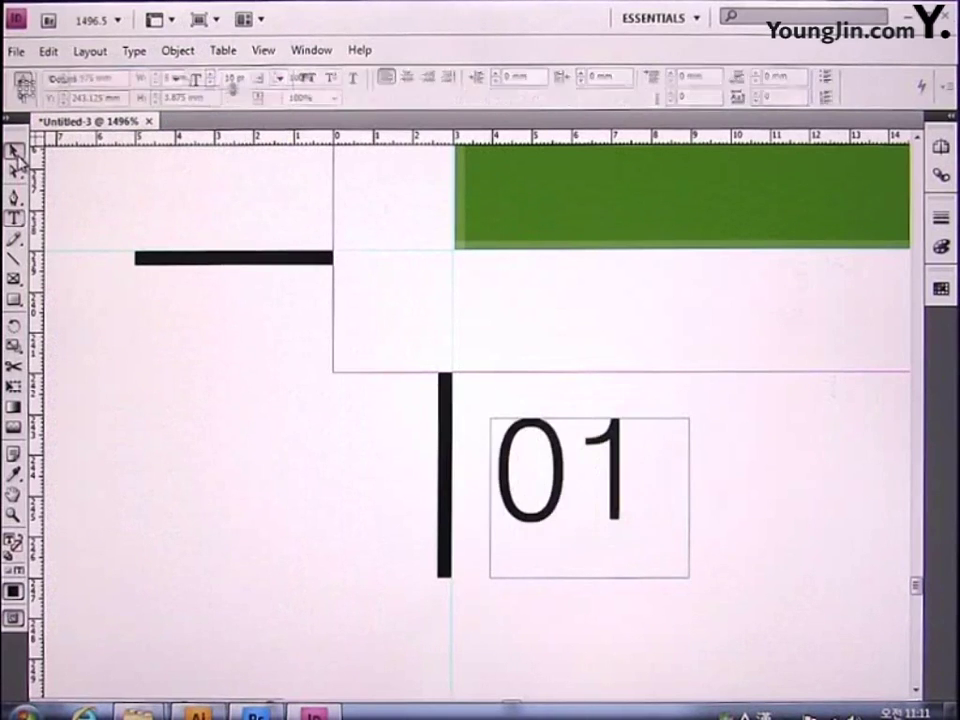
{"action": "left_click", "coordinate": [597, 578]}
{"action": "left_click_drag", "start_coordinate": [590, 580], "coordinate": [592, 525]}
{"action": "left_click_drag", "start_coordinate": [620, 486], "coordinate": [620, 540]}
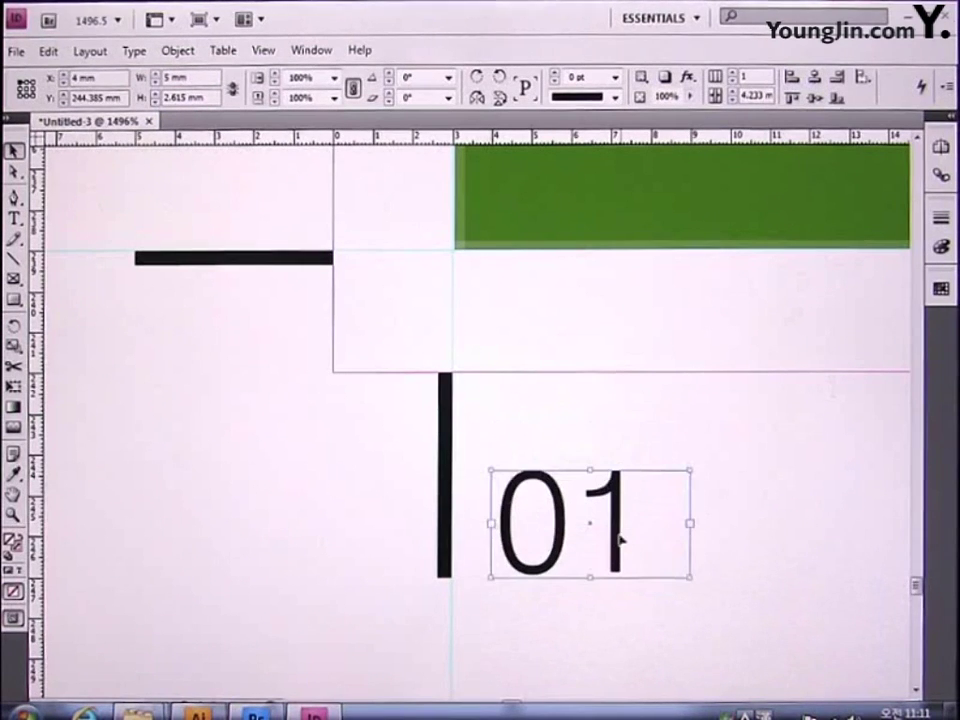
Step: Fit the whole page in view, deselect the text frame and save the document as 01 in My Documents, as an InDesign CS4 document
{"action": "double_click", "coordinate": [14, 494]}
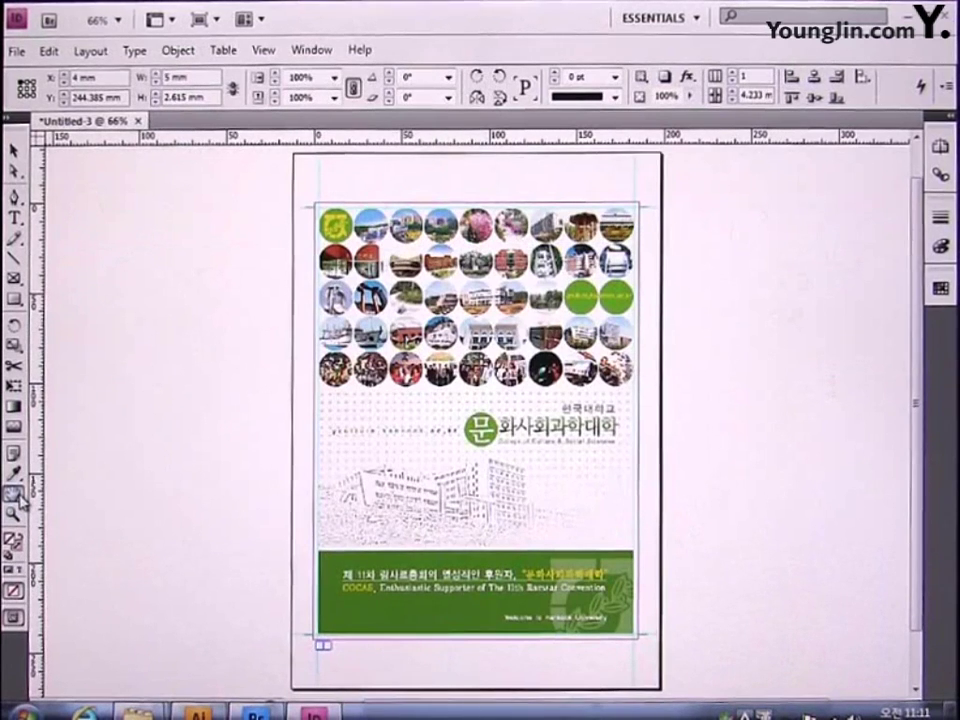
{"action": "left_click", "coordinate": [13, 150]}
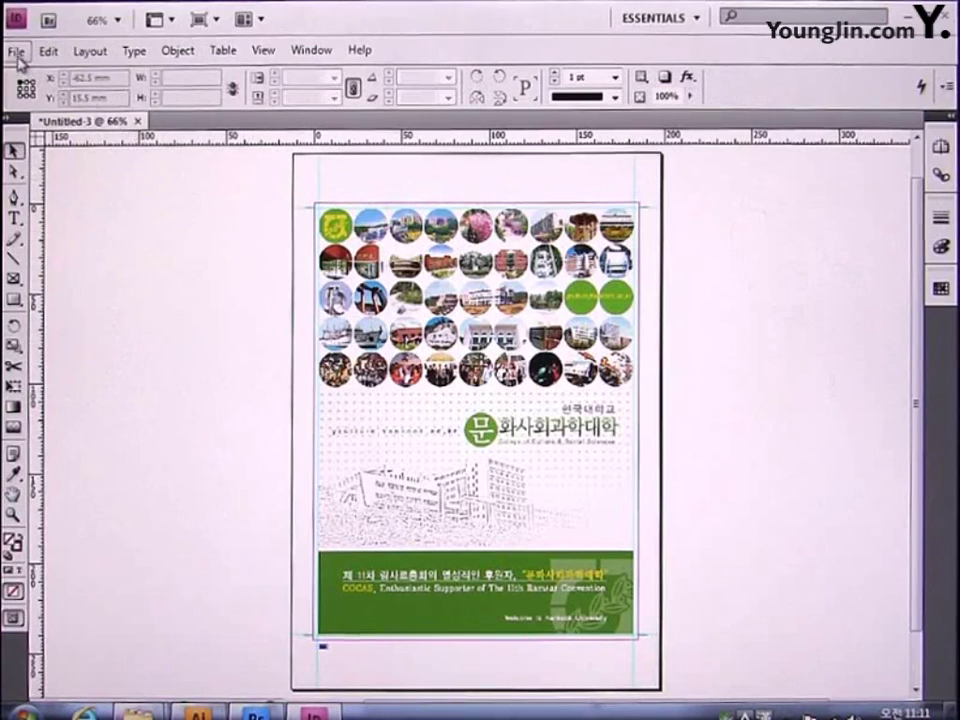
{"action": "left_click", "coordinate": [15, 50]}
{"action": "left_click", "coordinate": [77, 196]}
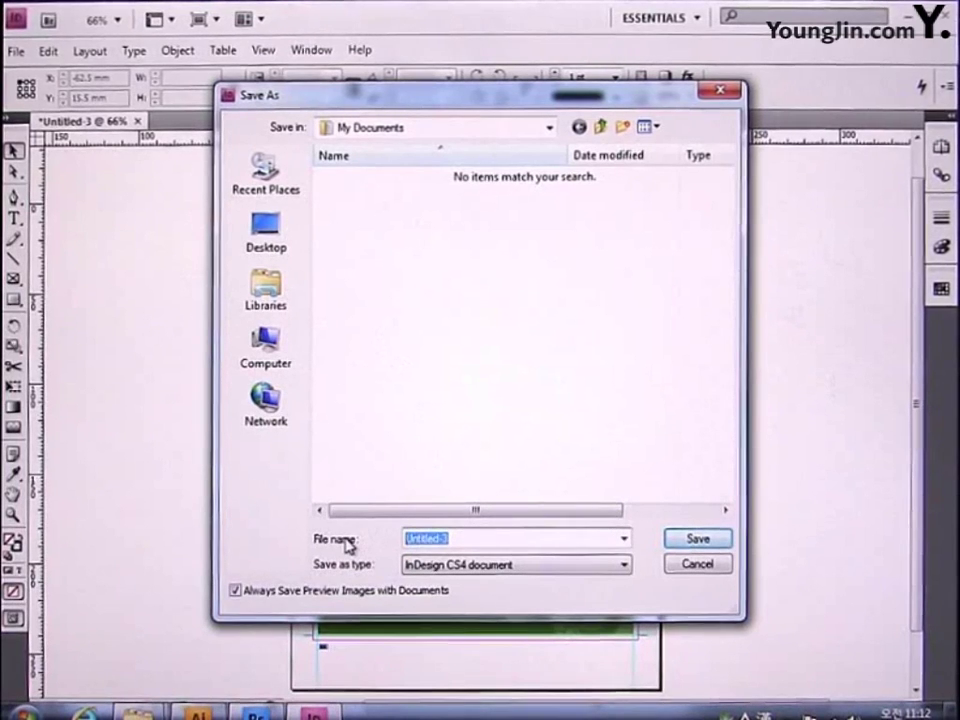
{"action": "type", "text": "01"}
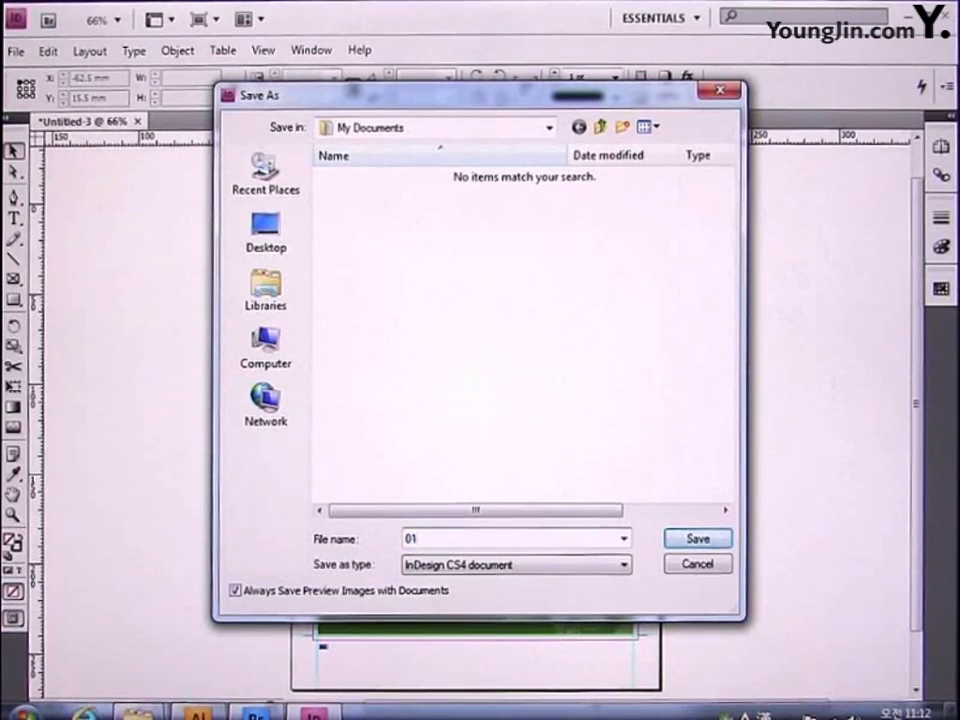
{"action": "key", "text": "Return"}
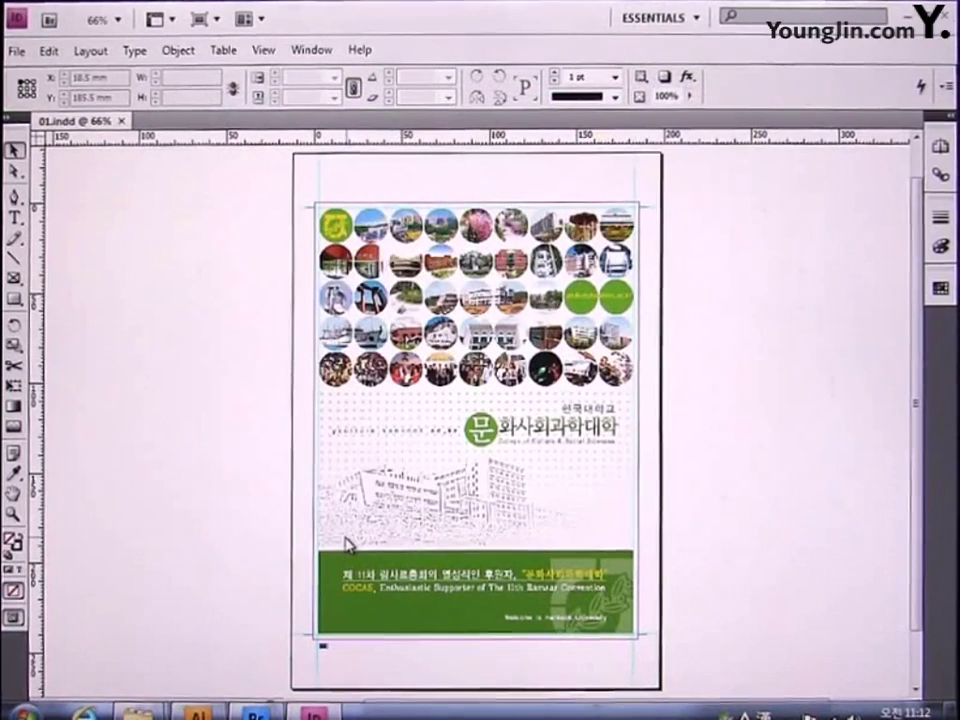